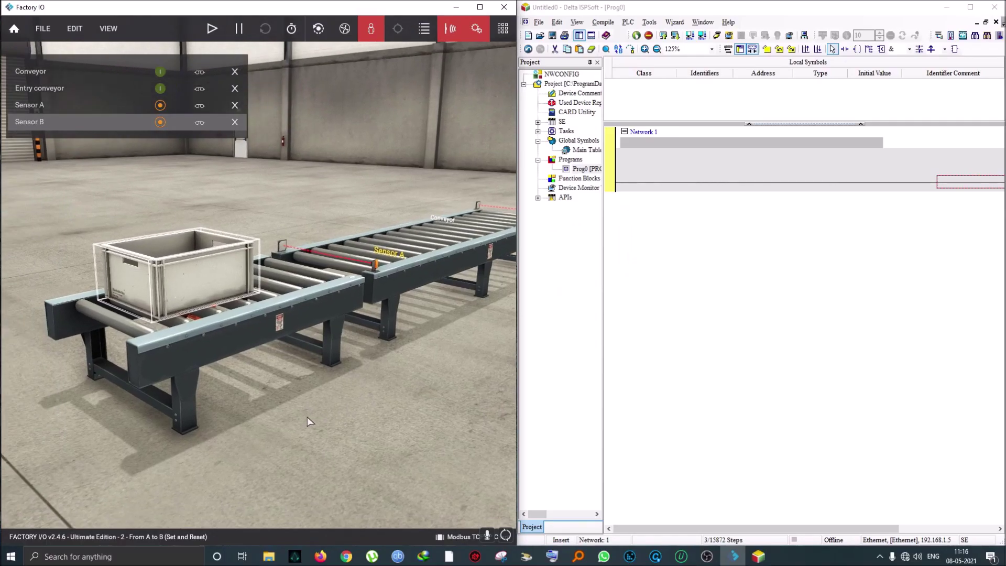
Orbit, pan and zoom the camera to survey the conveyors, crate and Sensors A and B.
right_click_drag(307, 417, 258, 283)
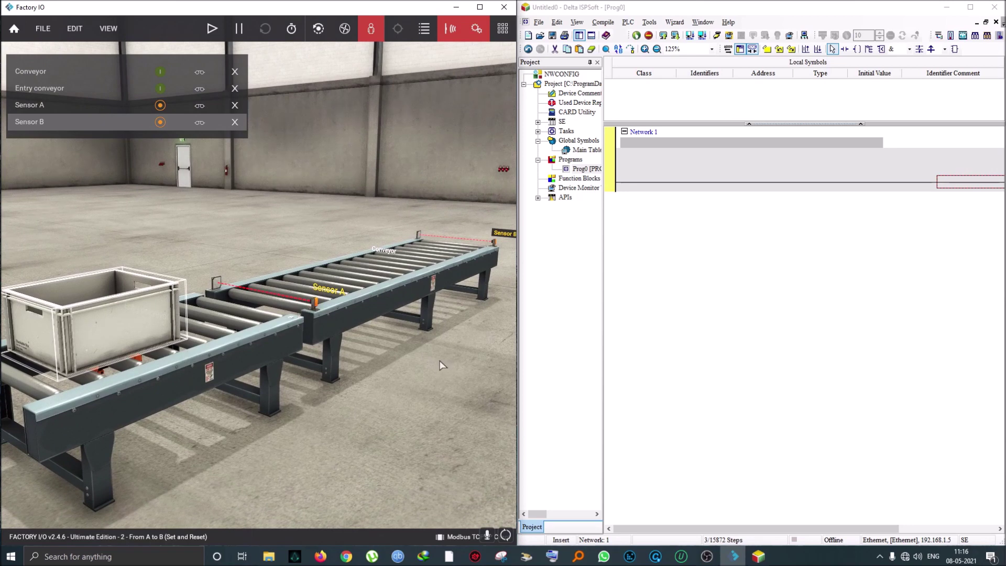
scroll(424, 380, "up", 2)
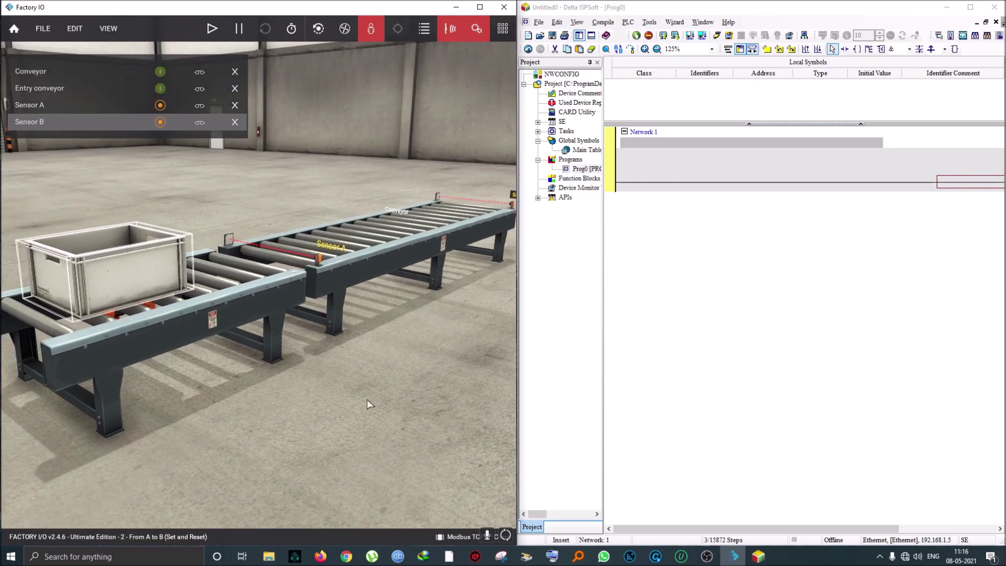
scroll(408, 387, "up", 2)
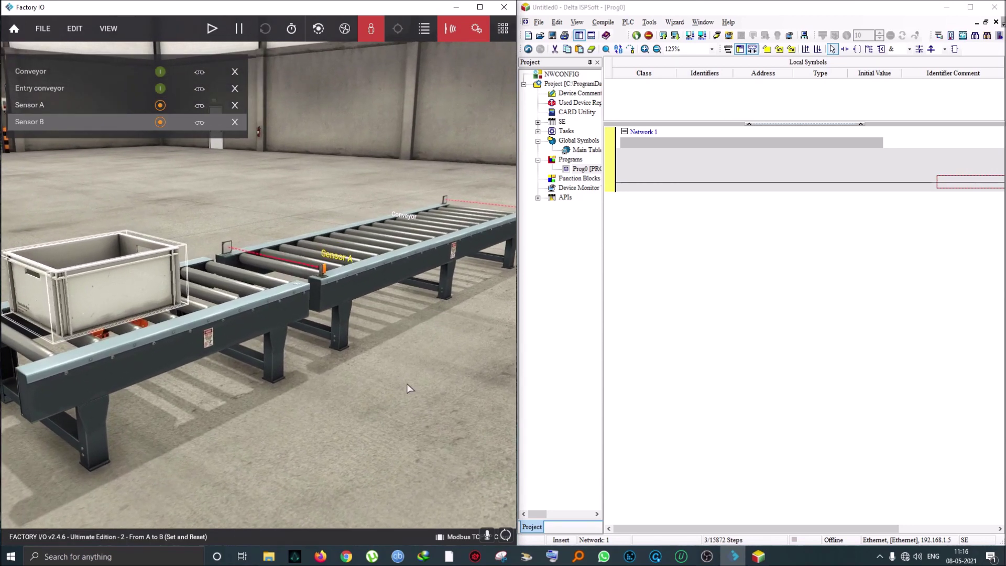
mouse_move(408, 388)
right_mouse_down()
mouse_move(259, 284)
mouse_move(244, 339)
right_mouse_up()
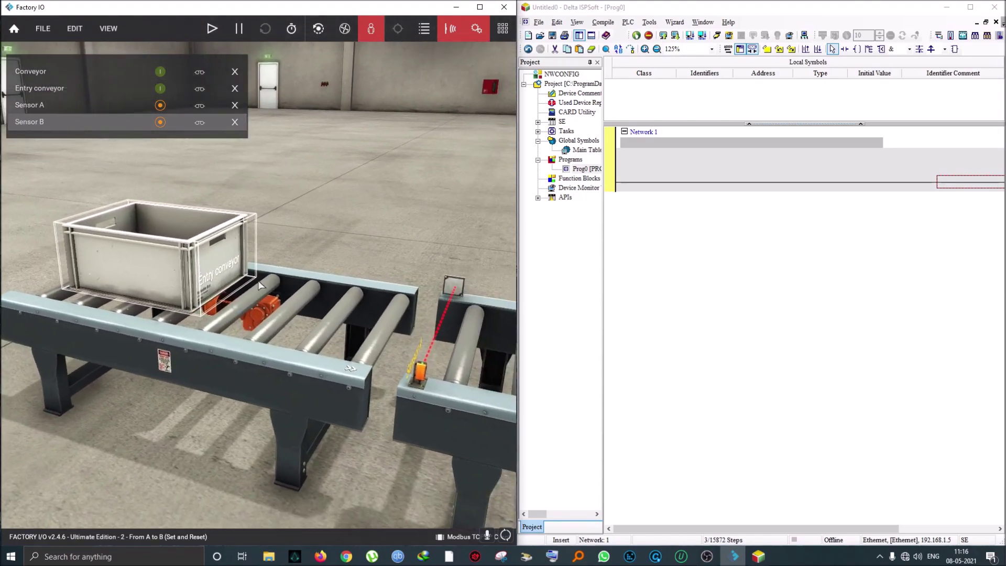
scroll(246, 325, "up", 3)
scroll(258, 280, "down", 2)
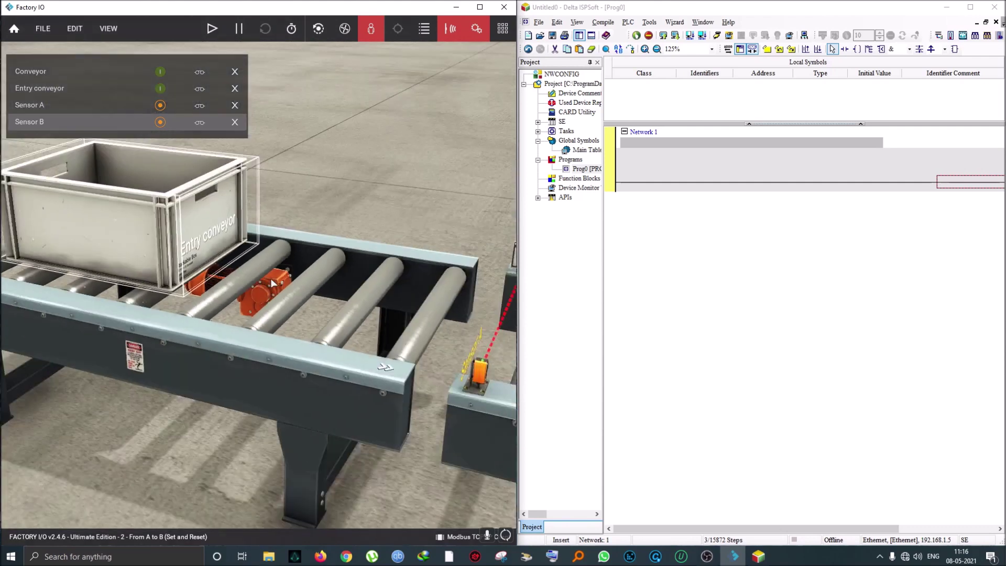
right_click_drag(272, 283, 379, 321)
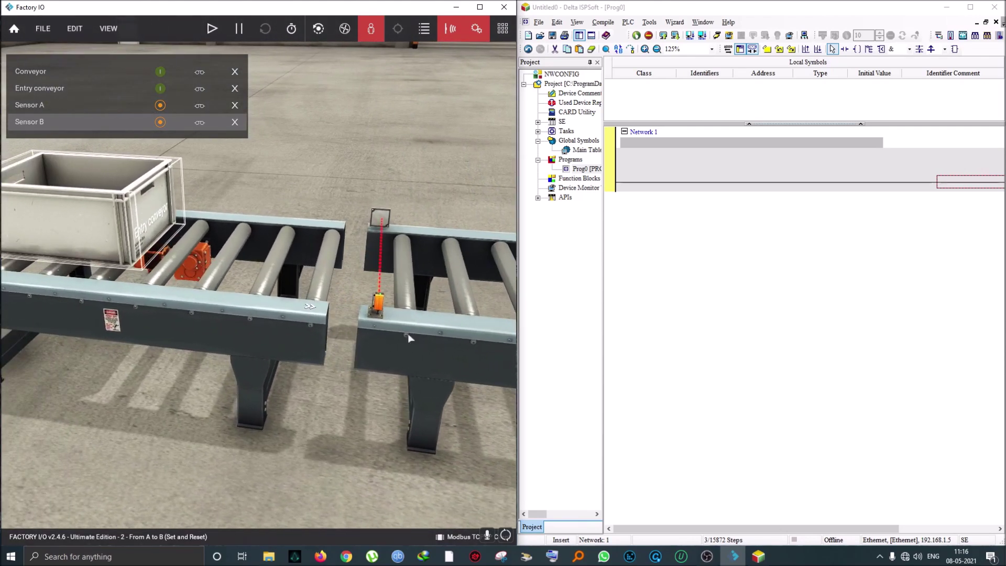
middle_click_drag(410, 338, 335, 355)
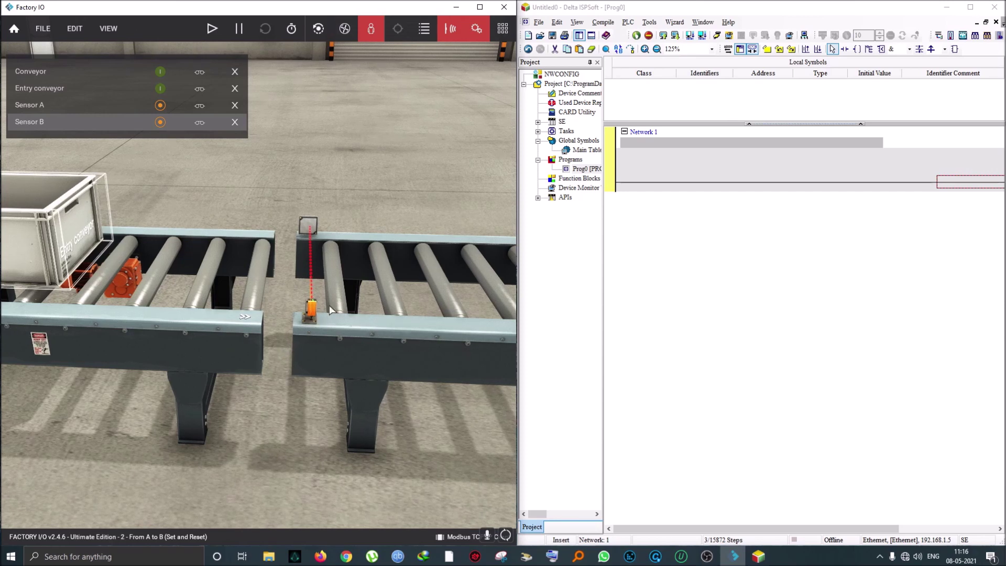
right_click_drag(316, 292, 259, 284)
scroll(258, 283, "down", 3)
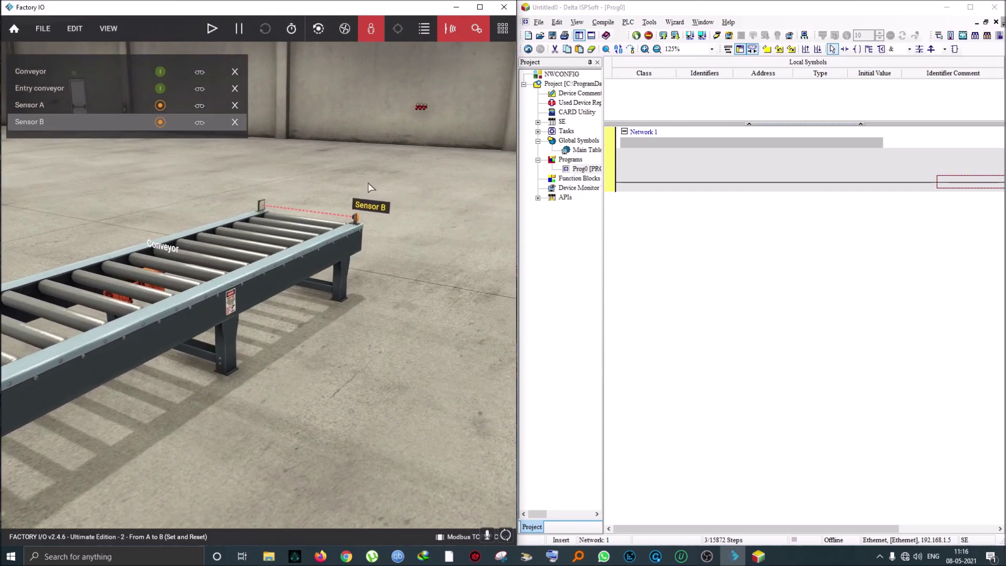
scroll(257, 283, "up", 3)
scroll(258, 283, "up", 3)
scroll(258, 283, "up", 2)
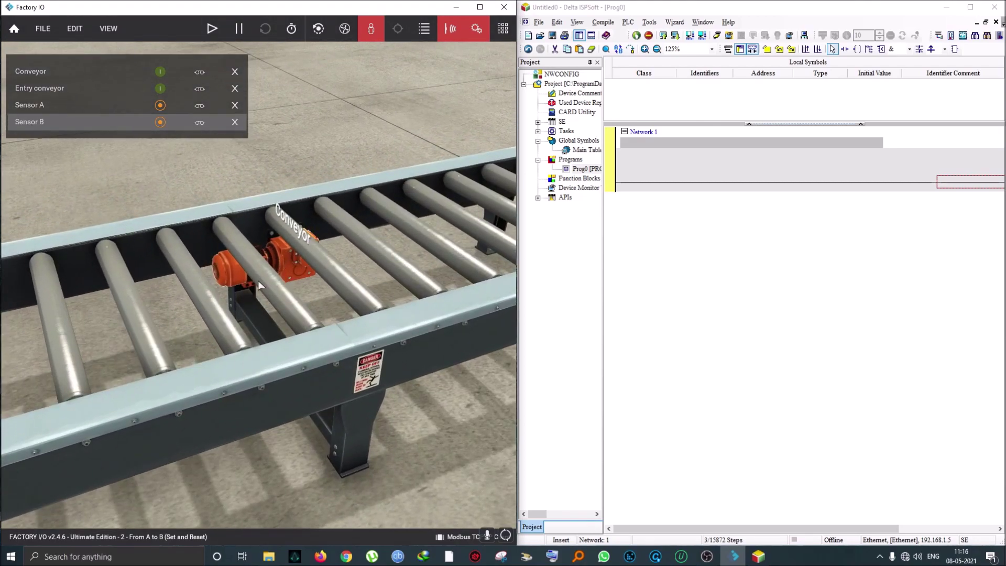
scroll(258, 283, "up", 5)
scroll(260, 283, "down", 4)
scroll(260, 283, "down", 3)
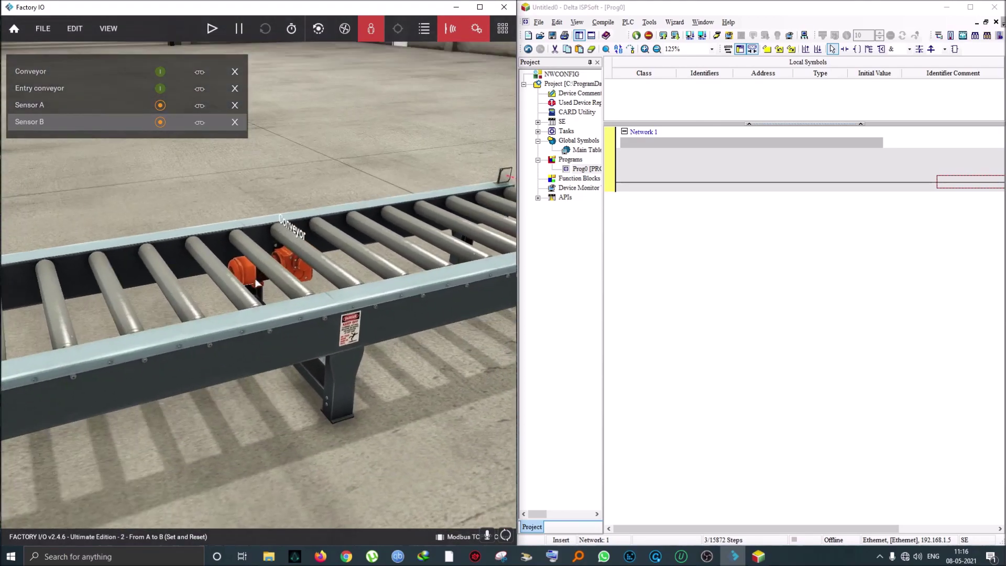
scroll(260, 283, "down", 3)
mouse_move(499, 246)
right_mouse_down()
mouse_move(256, 279)
mouse_move(270, 303)
right_mouse_up()
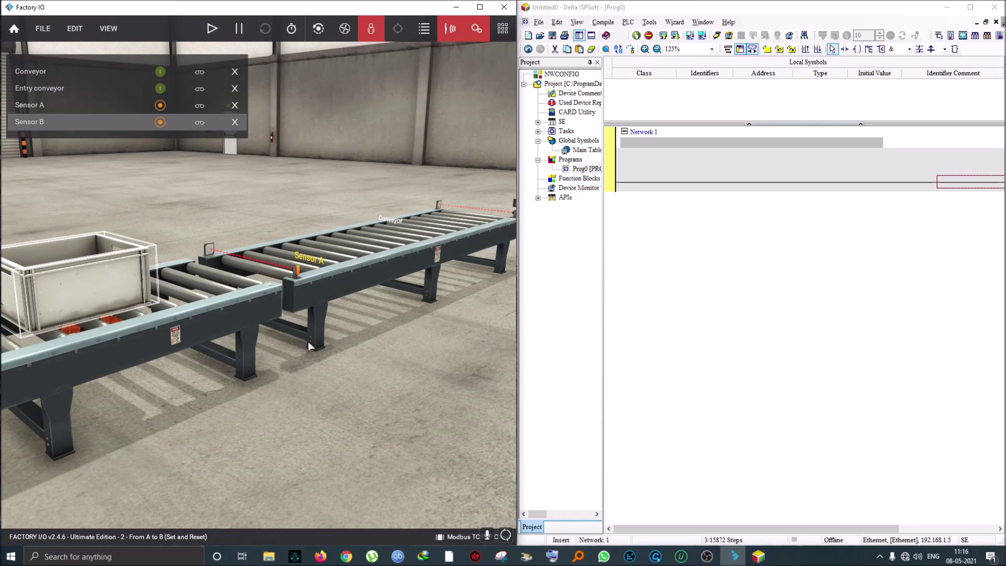
scroll(310, 345, "up", 2)
scroll(200, 257, "up", 2)
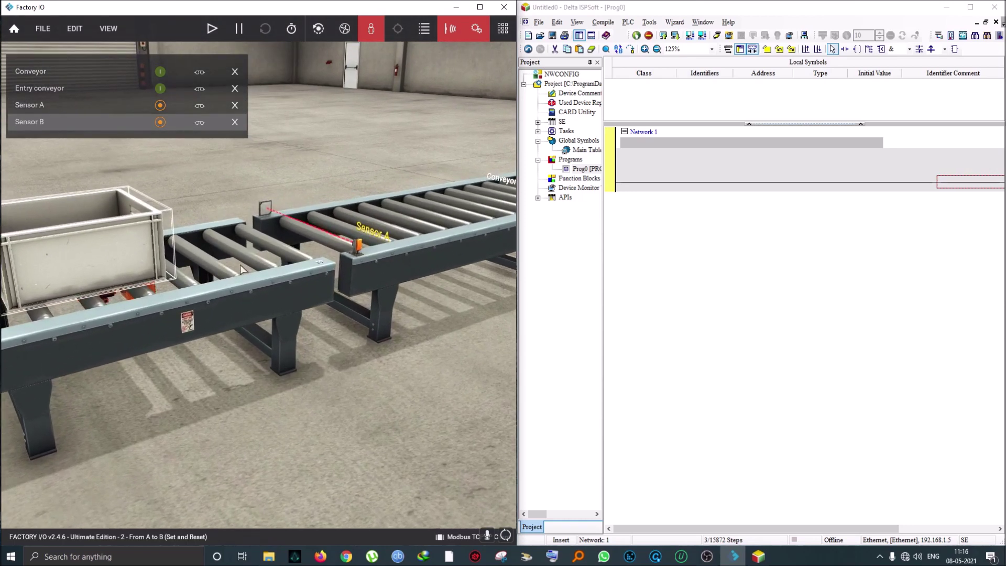
right_click_drag(241, 269, 250, 265)
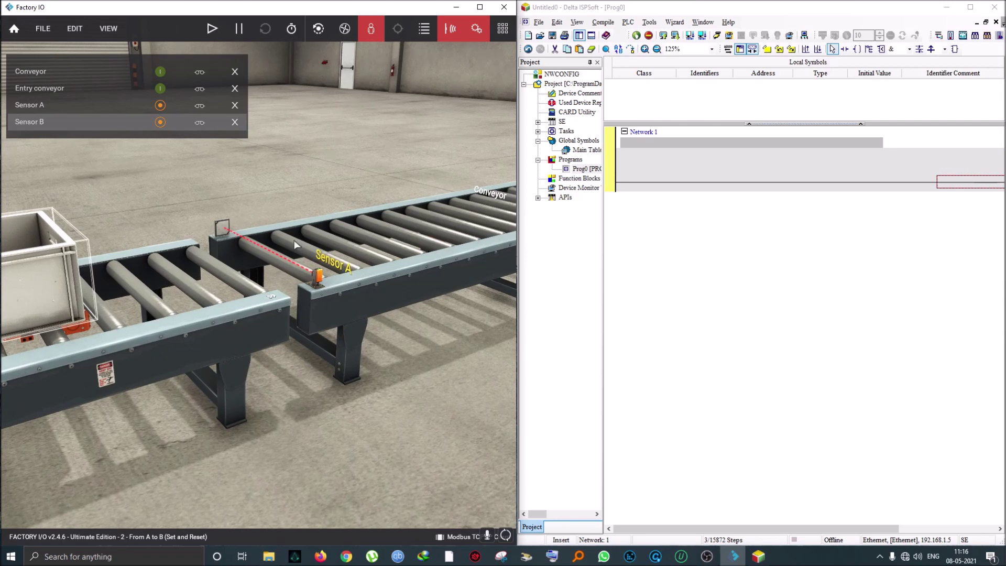
mouse_move(291, 255)
right_mouse_down()
mouse_move(439, 343)
mouse_move(372, 281)
right_mouse_up()
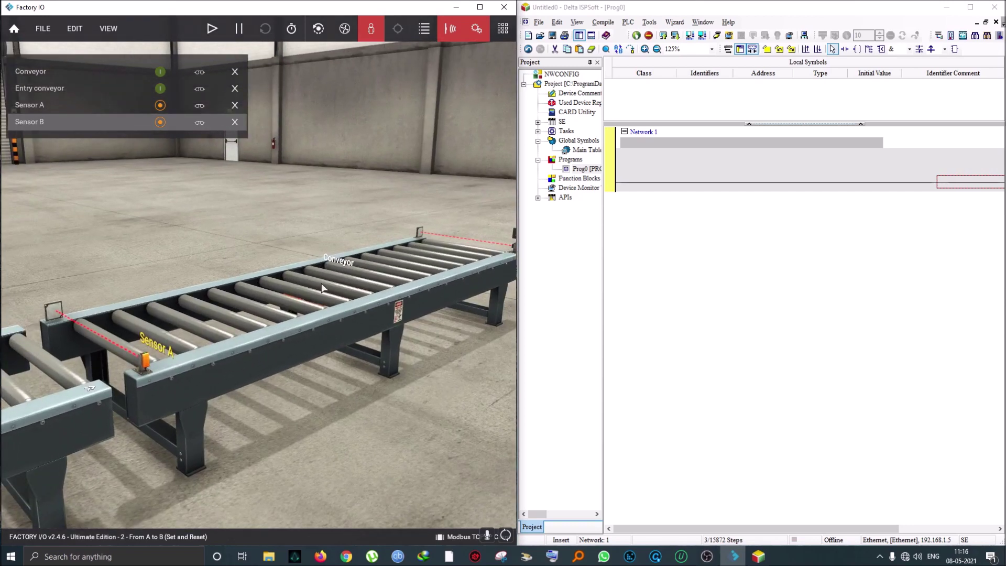
middle_click_drag(382, 290, 371, 257)
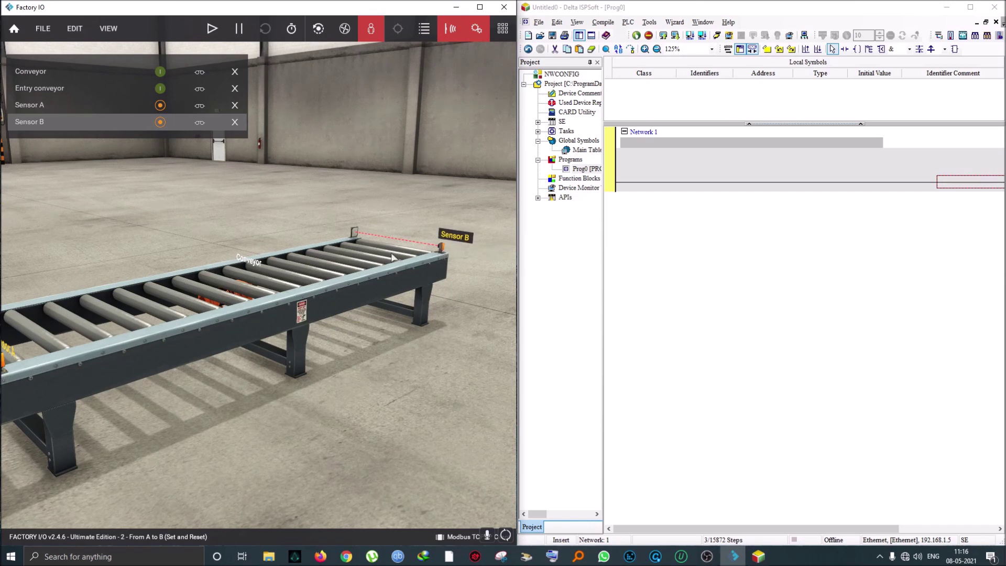
middle_click_drag(209, 316, 344, 329)
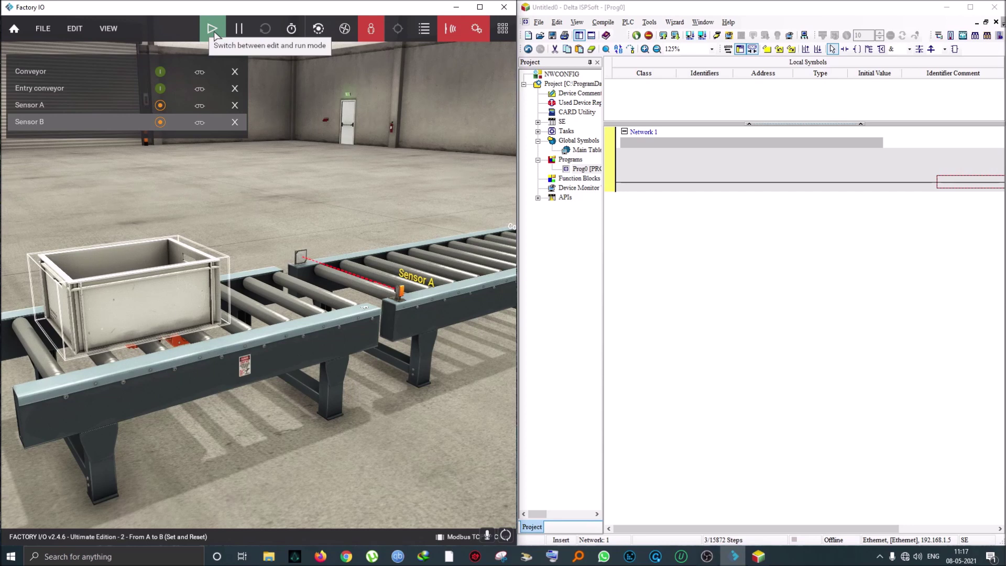
Run the scene, force the Entry conveyor on to carry the crate to Sensor A, then reset.
left_click(213, 30)
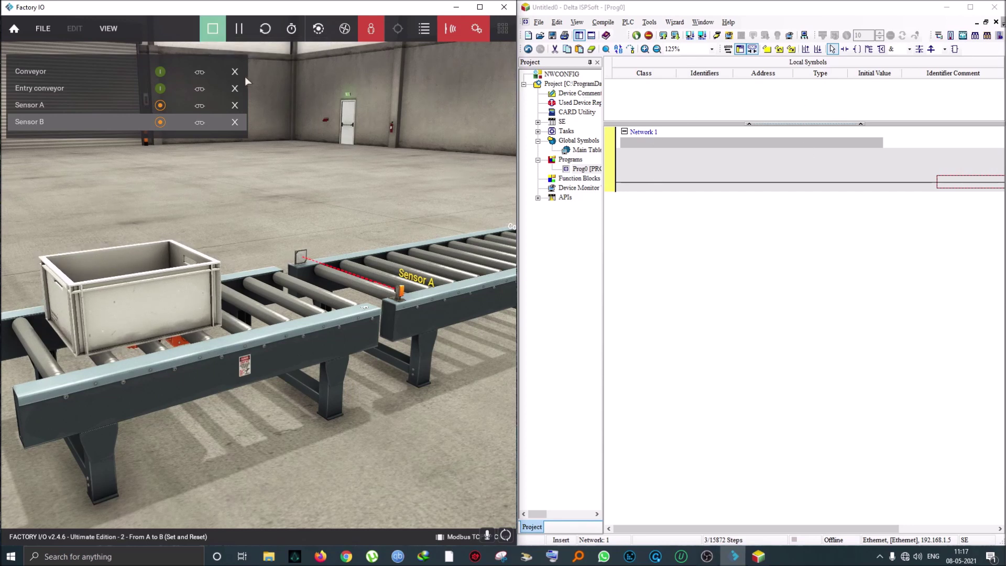
left_click(160, 88)
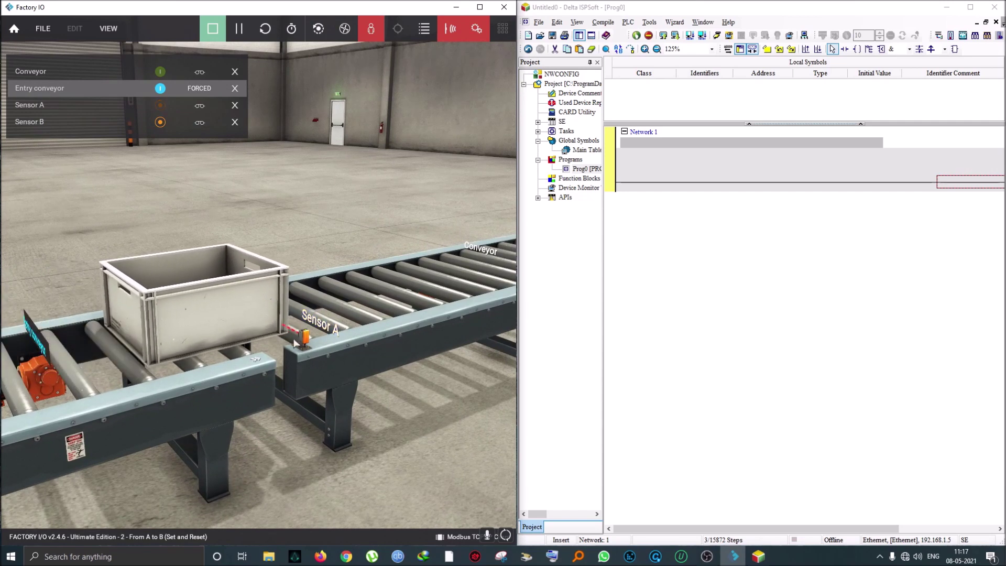
middle_click_drag(357, 429, 154, 340)
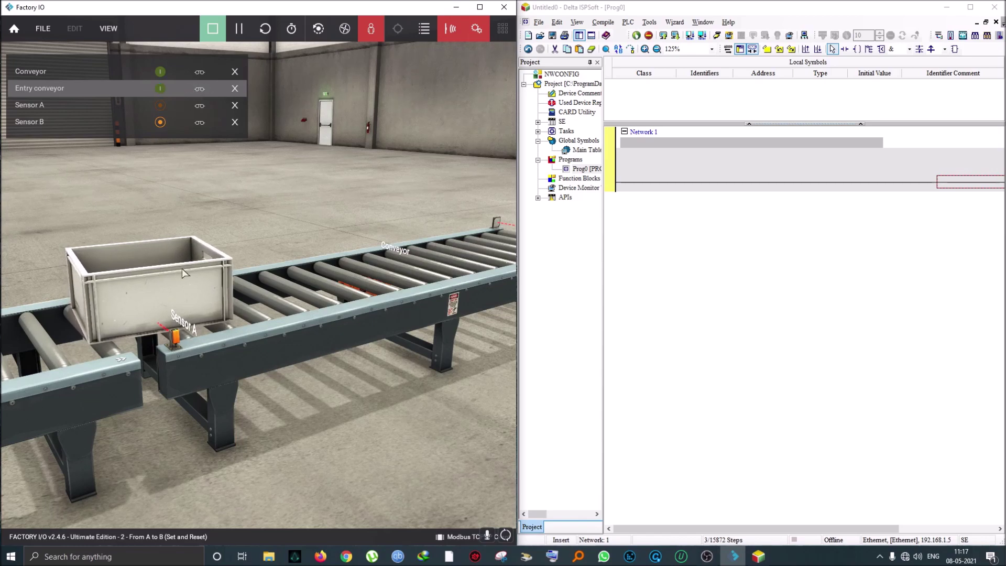
mouse_move(141, 326)
middle_mouse_down()
mouse_move(407, 173)
mouse_move(320, 265)
middle_mouse_up()
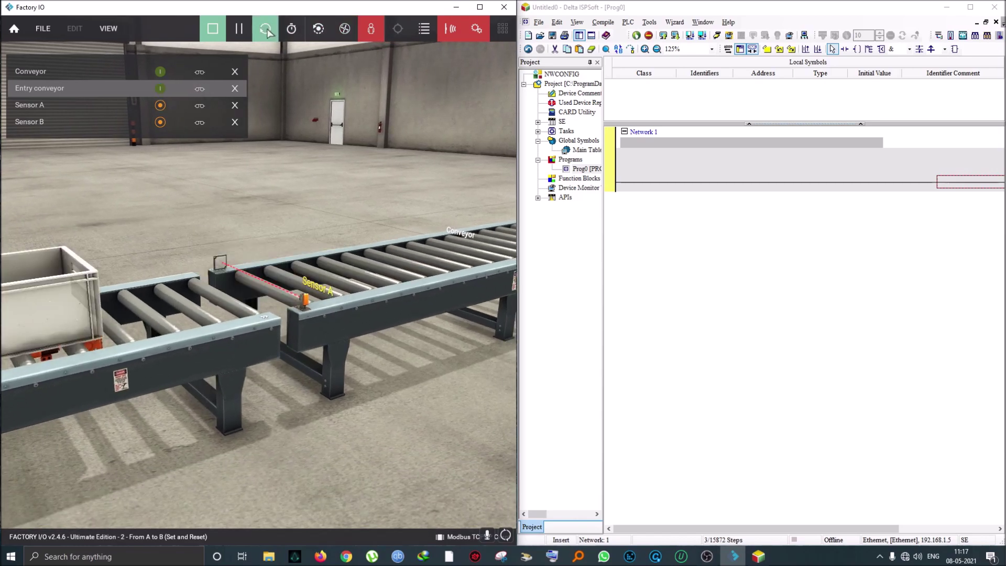
scroll(321, 265, "down", 5)
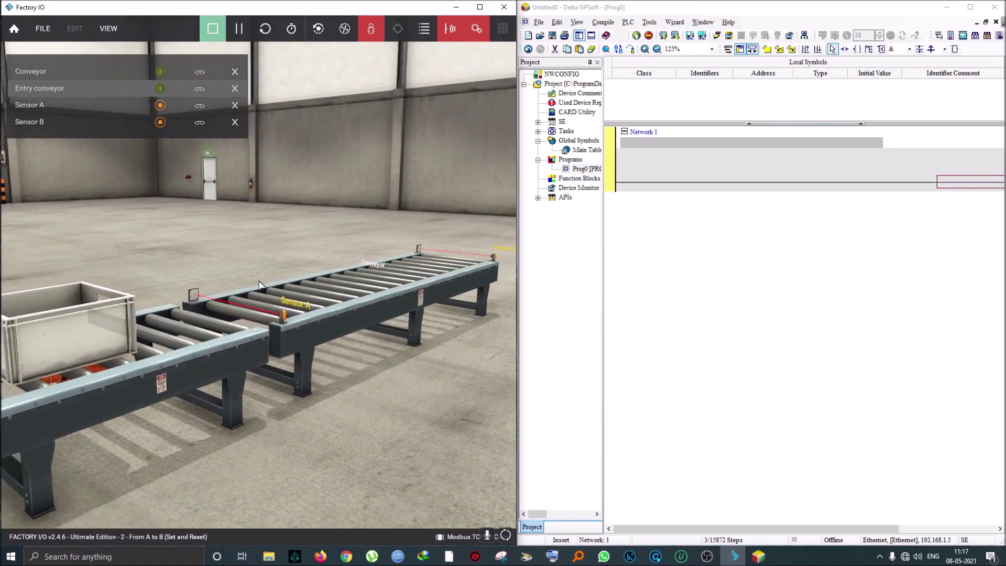
left_click(43, 28)
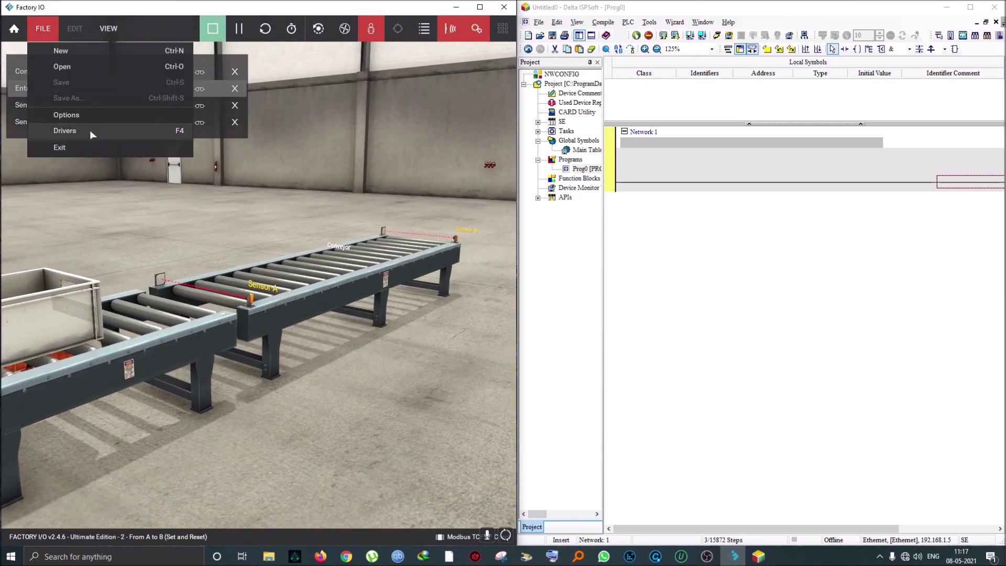
Connect the Modbus TCP/IP Client driver and return to the 3D conveyor scene.
left_click(90, 130)
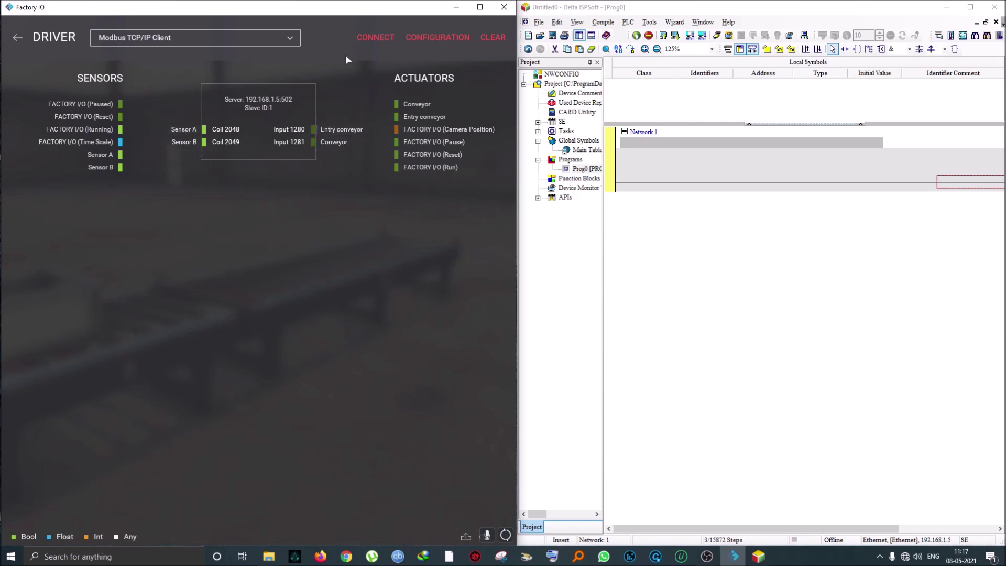
left_click(375, 37)
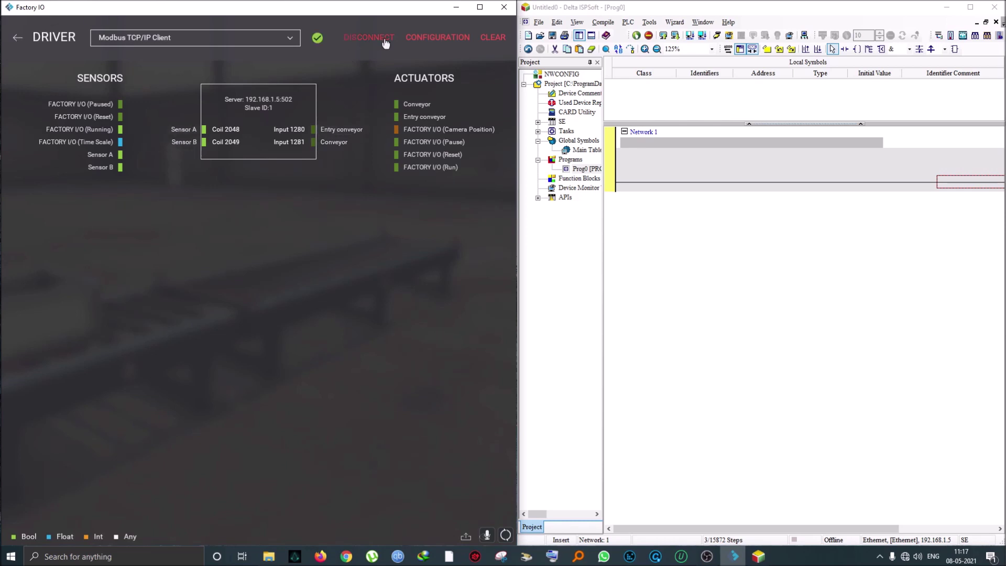
left_click(17, 37)
Stop and reset the simulation, then orbit the camera over Sensor A and Sensor B.
left_click(212, 29)
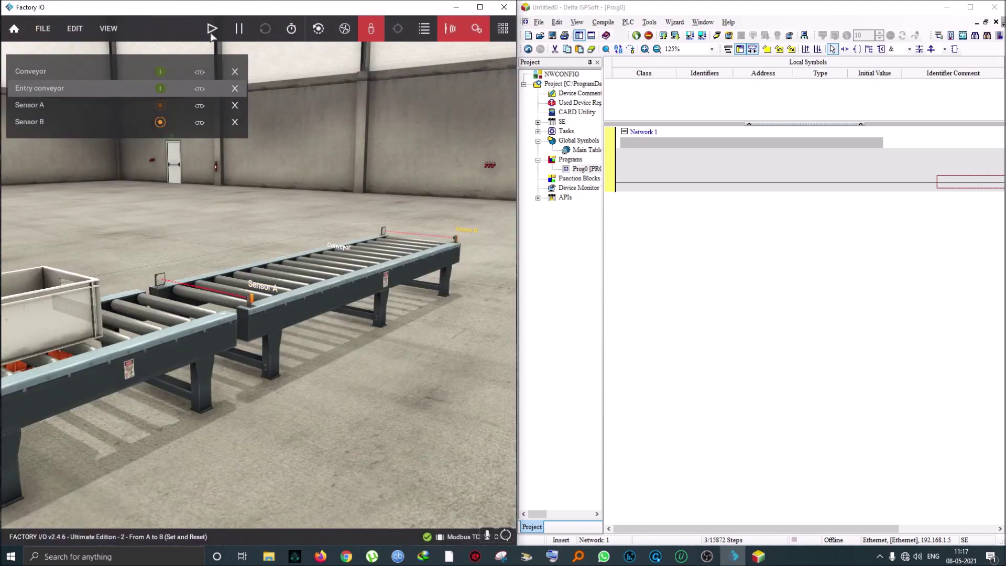
right_click_drag(410, 336, 260, 285)
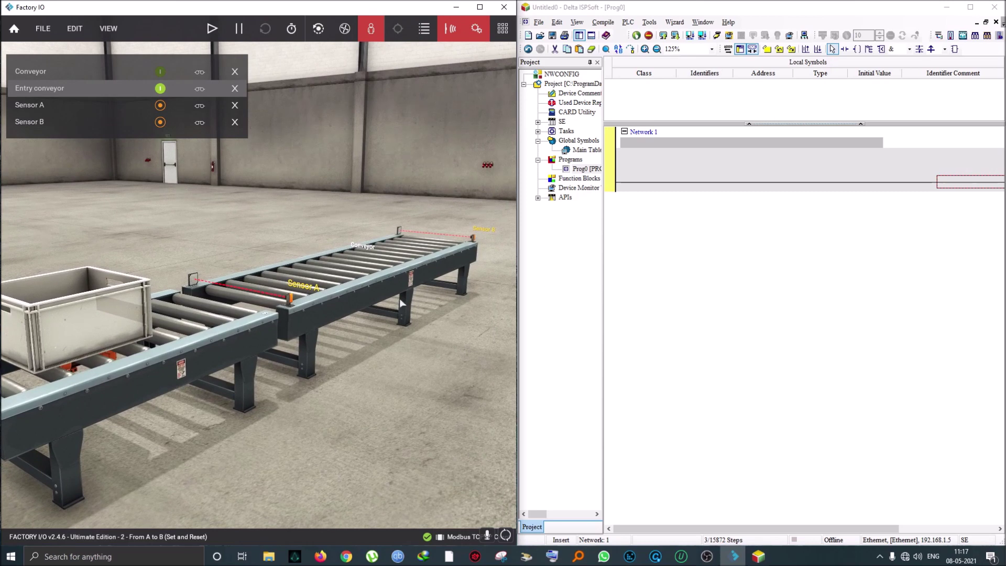
right_click_drag(322, 375, 260, 284)
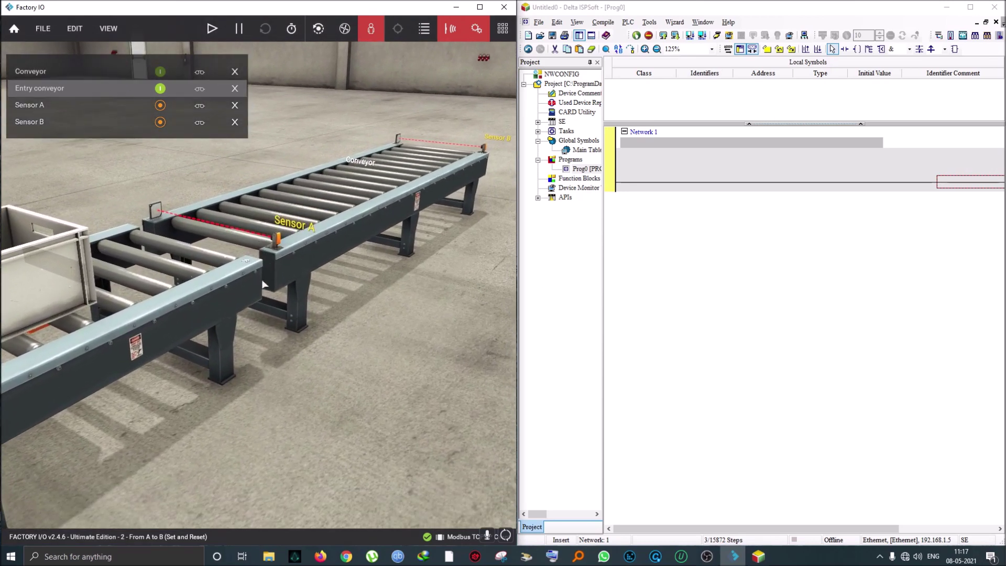
right_click_drag(260, 285, 291, 284)
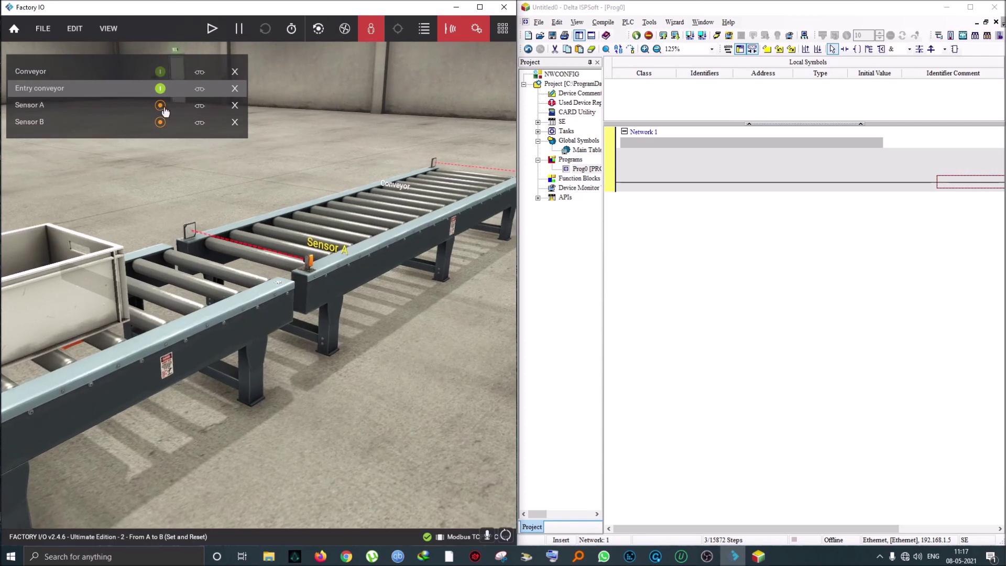
left_click(199, 122)
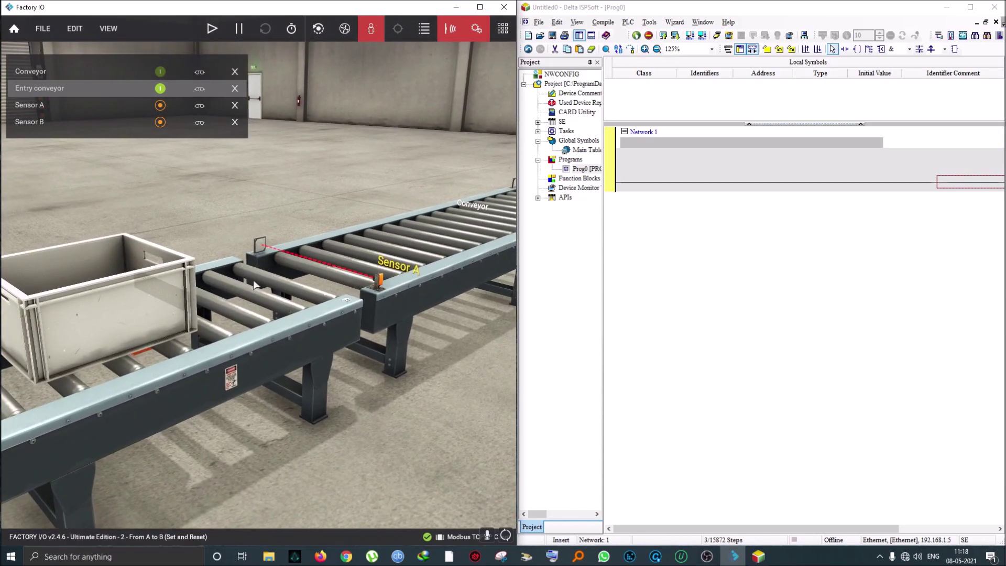
scroll(270, 283, "down", 3)
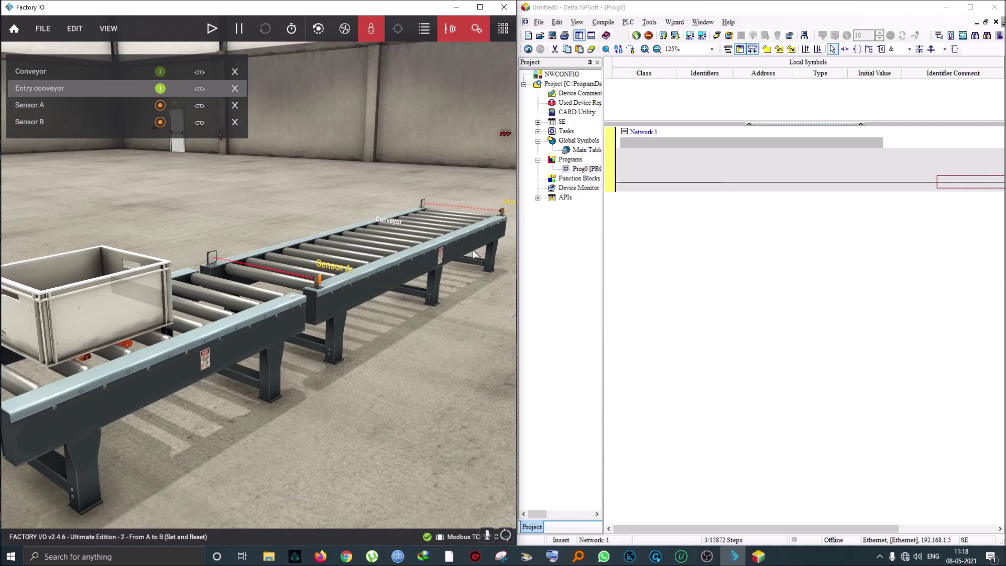
right_click_drag(449, 276, 480, 271)
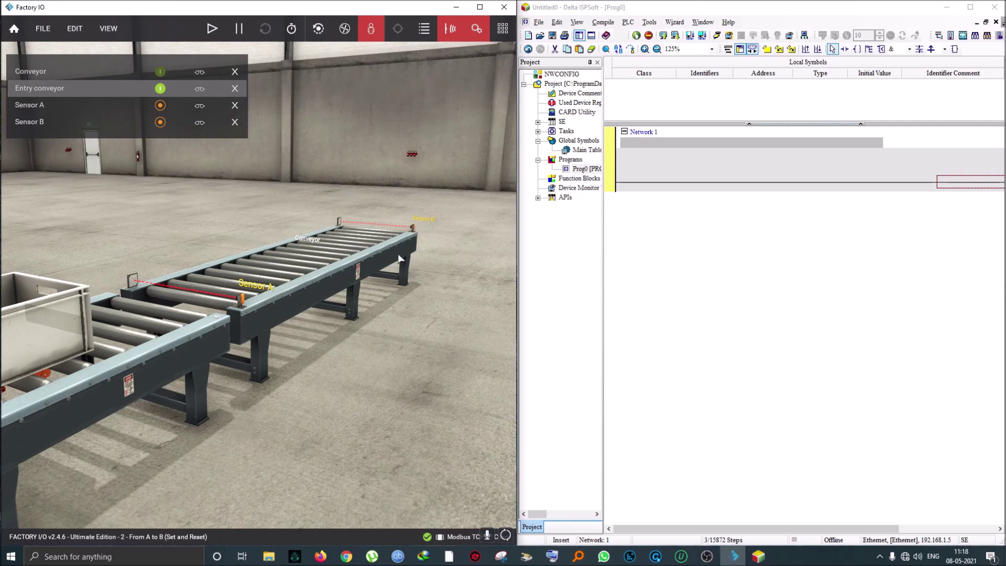
Add a normally-open M0 contact named Sensor A to Network 1.
double_click(744, 183)
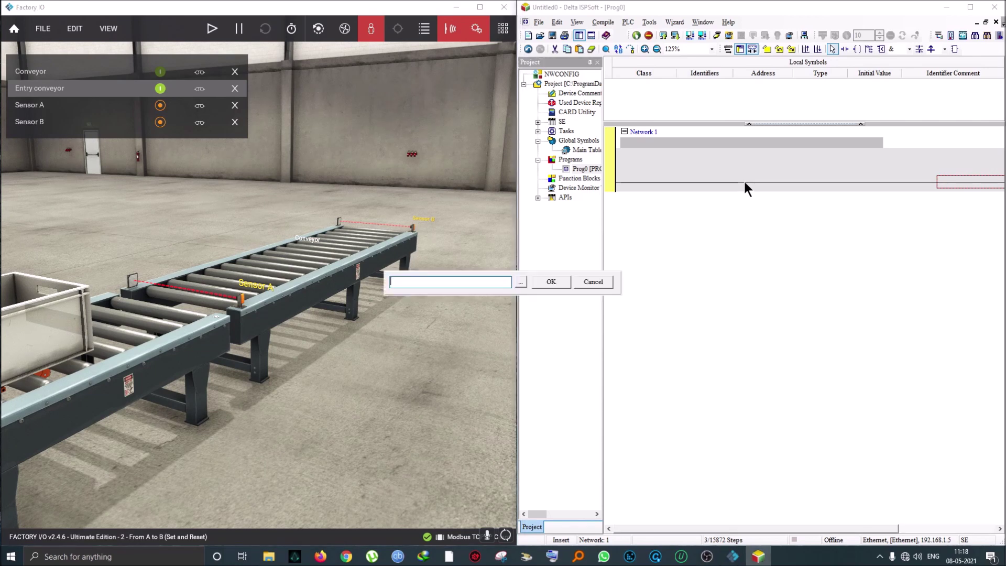
type("l")
type("0")
key("Return")
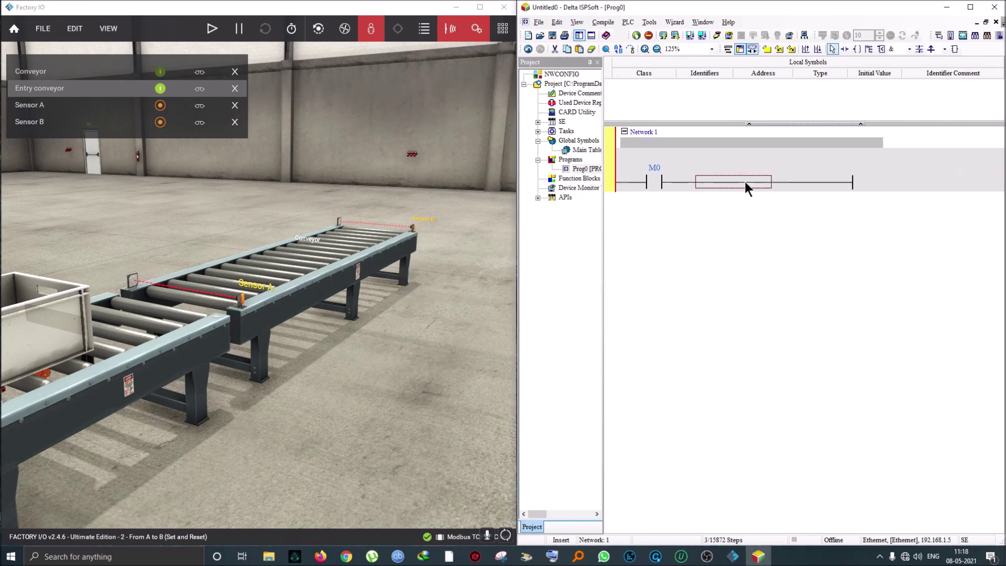
double_click(655, 157)
type("Sensor A")
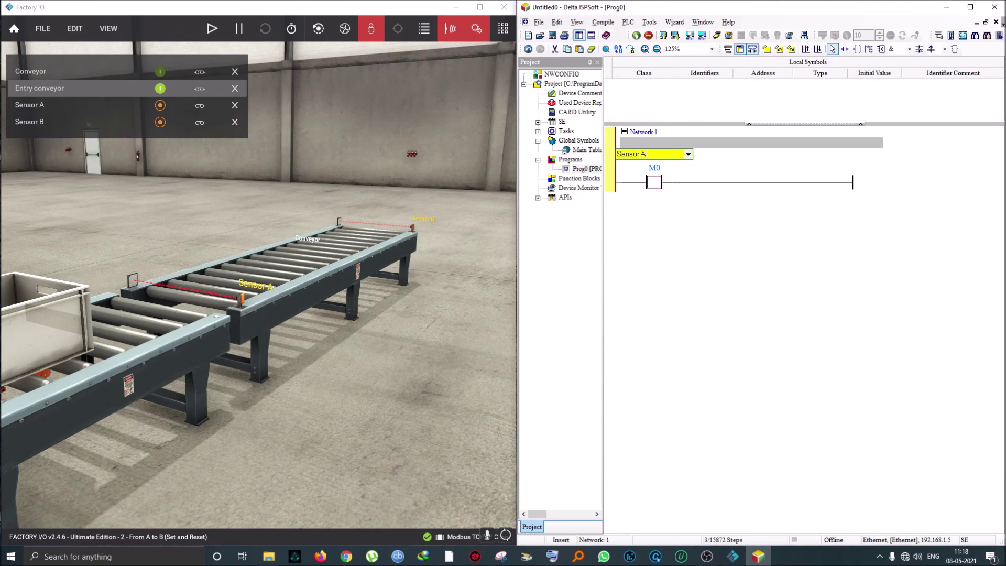
key("Return")
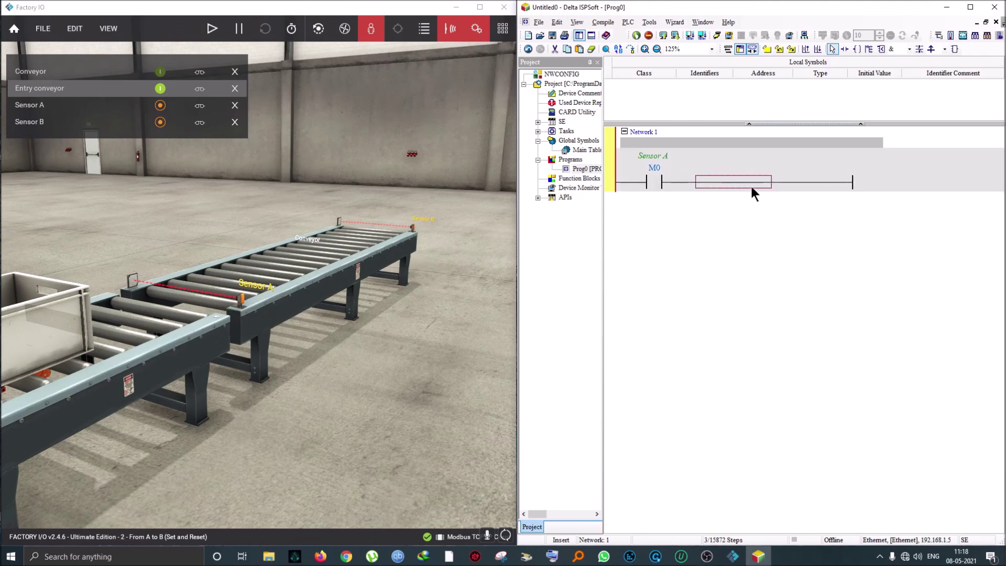
Add a SET Y0 coil named Entry Conveyor, then insert an empty Network 2.
double_click(749, 182)
type("set y0")
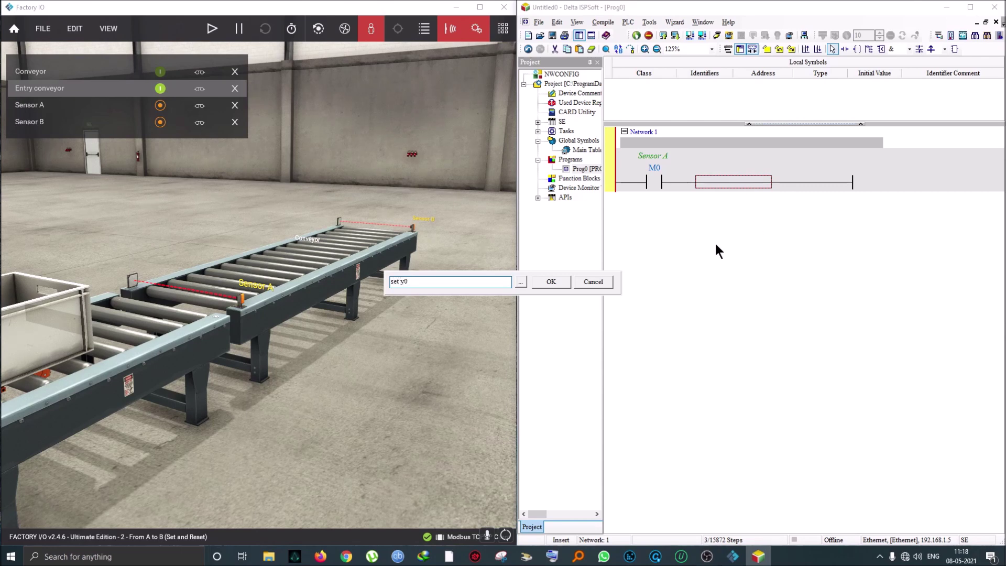
key("Return")
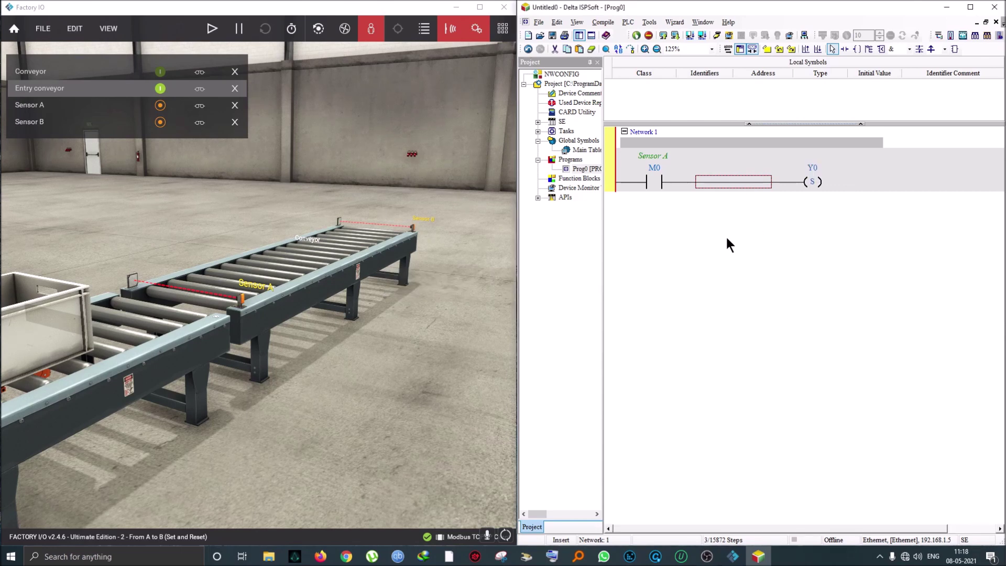
double_click(811, 154)
type("Ent")
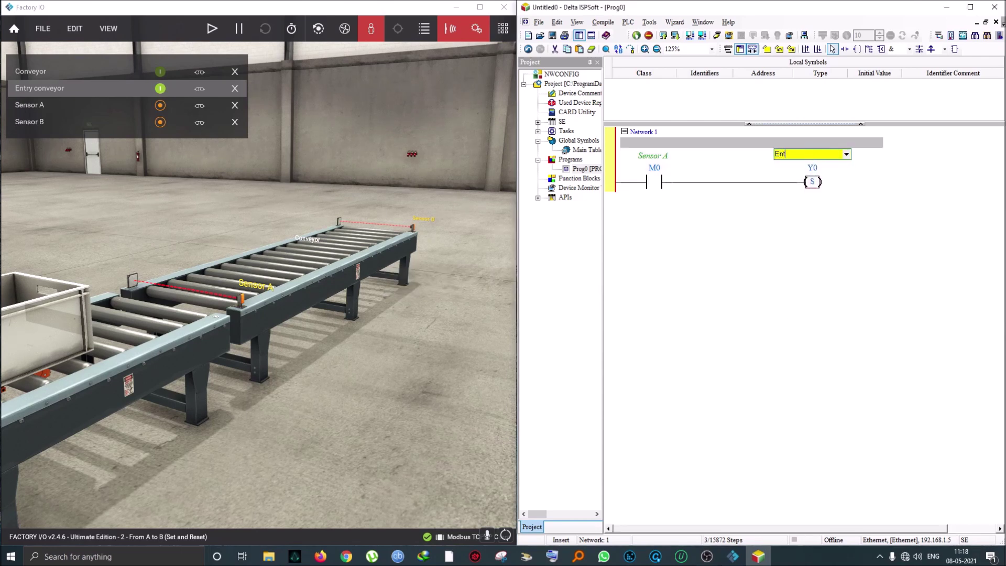
type("ry Conveyor")
key("Return")
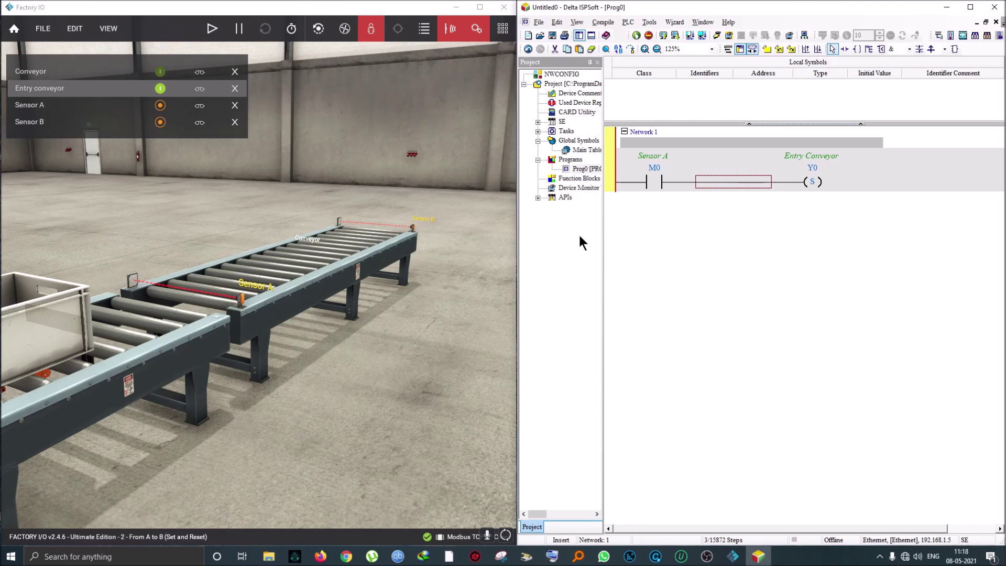
scroll(366, 320, "up", 3)
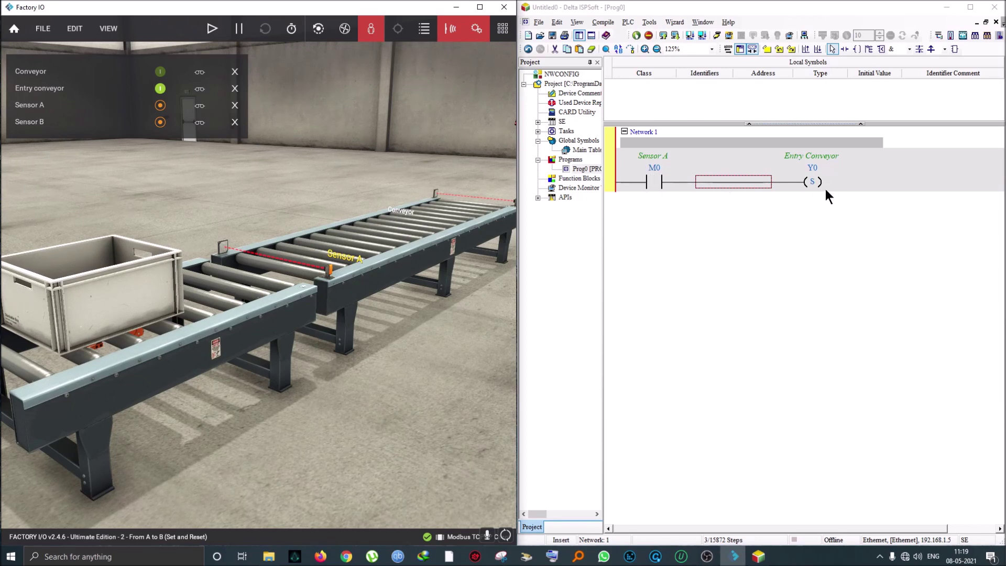
left_click(816, 47)
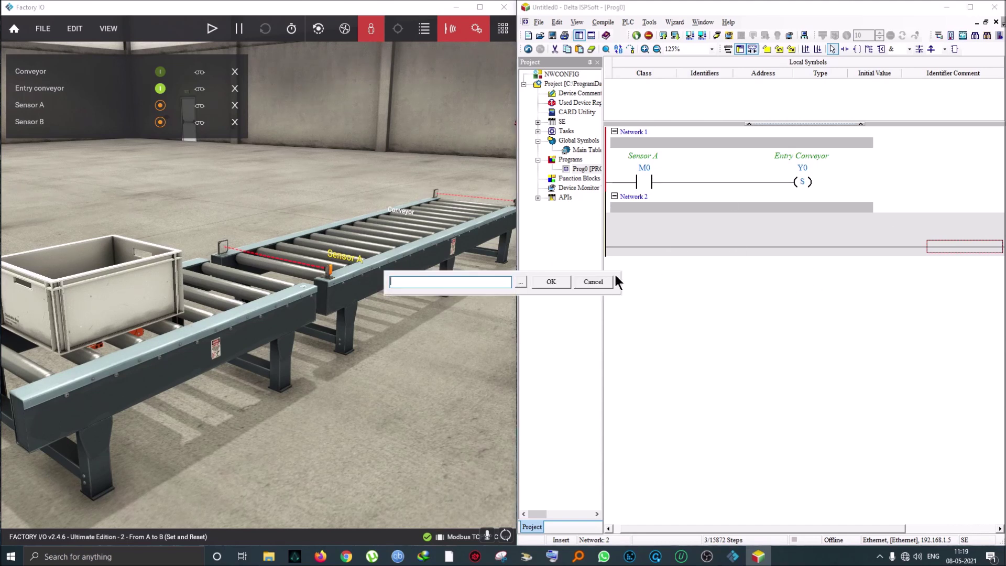
Add a normally-closed M0 (Sensor A) contact to Network 2.
type("Idoi")
key("BackSpace")
key("BackSpace")
type("i m0")
key("Return")
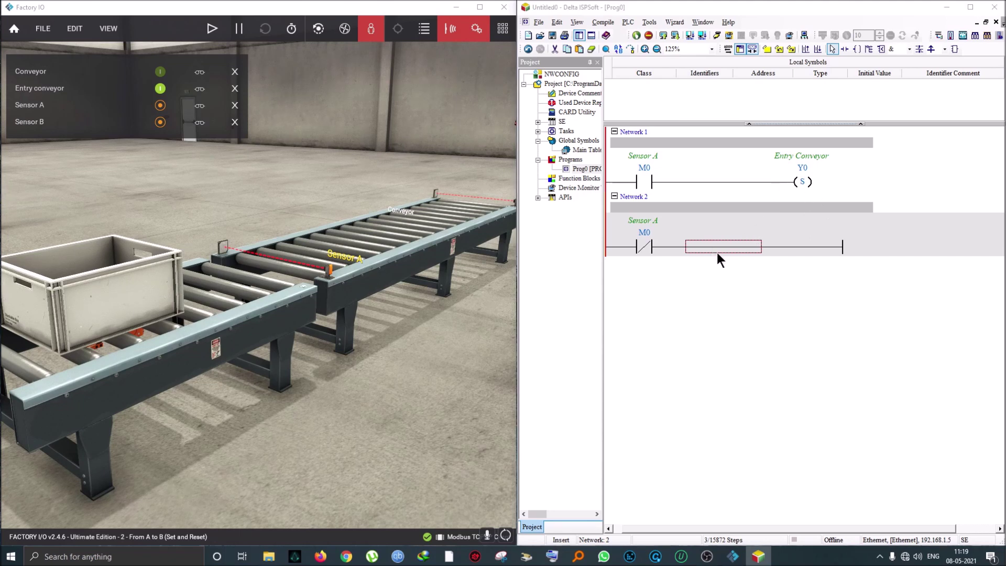
Add a SET Y1 coil and name it Conveyor, fixing the misspelling.
type("set y1")
key("Return")
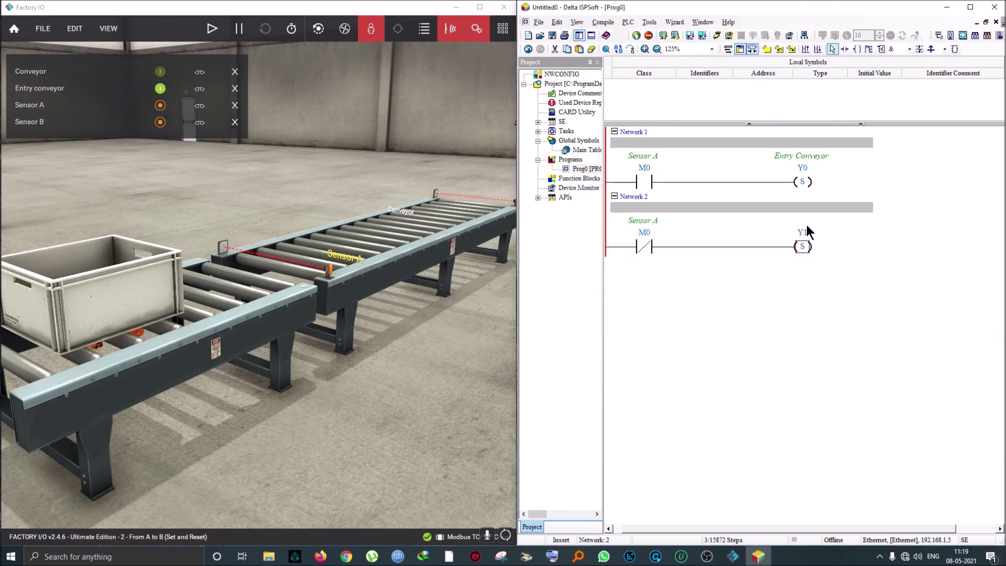
type("Con")
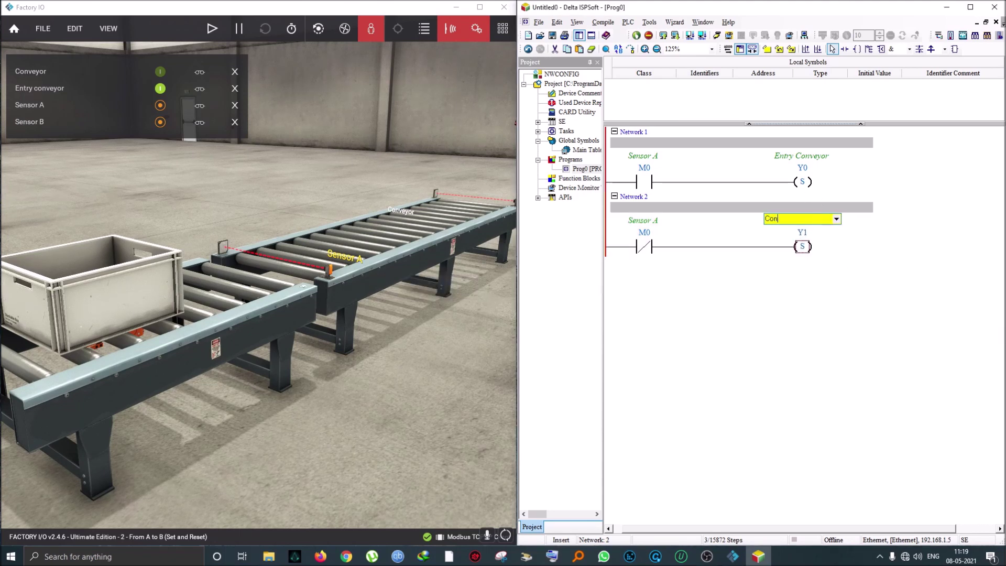
type("evyor")
key("Return")
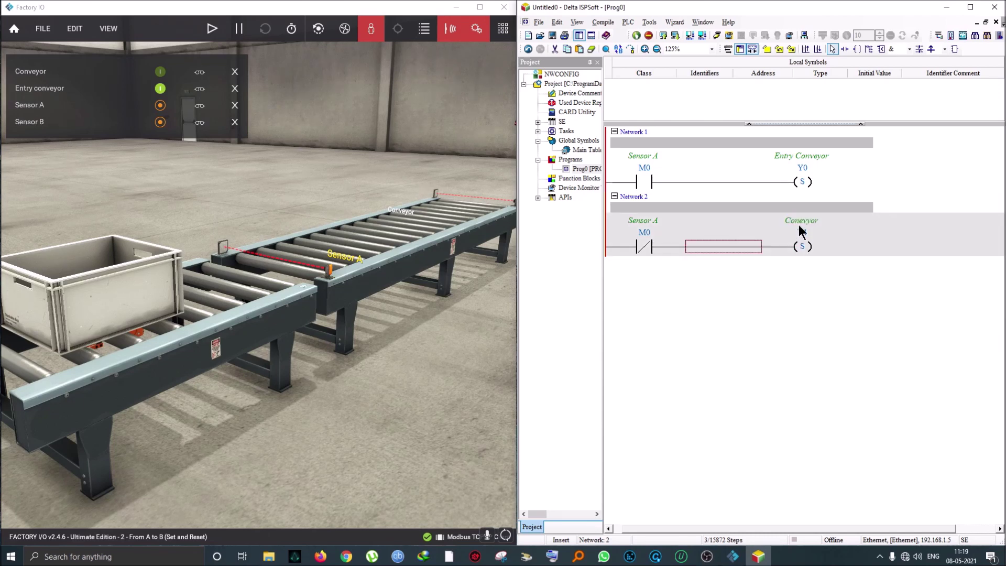
double_click(800, 234)
type("Conv")
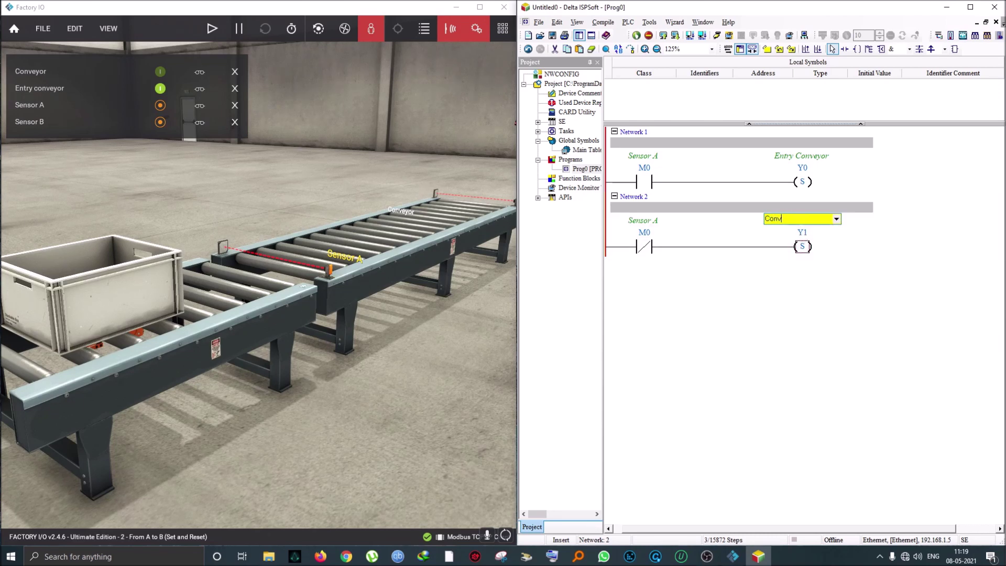
type("eyor")
key("Return")
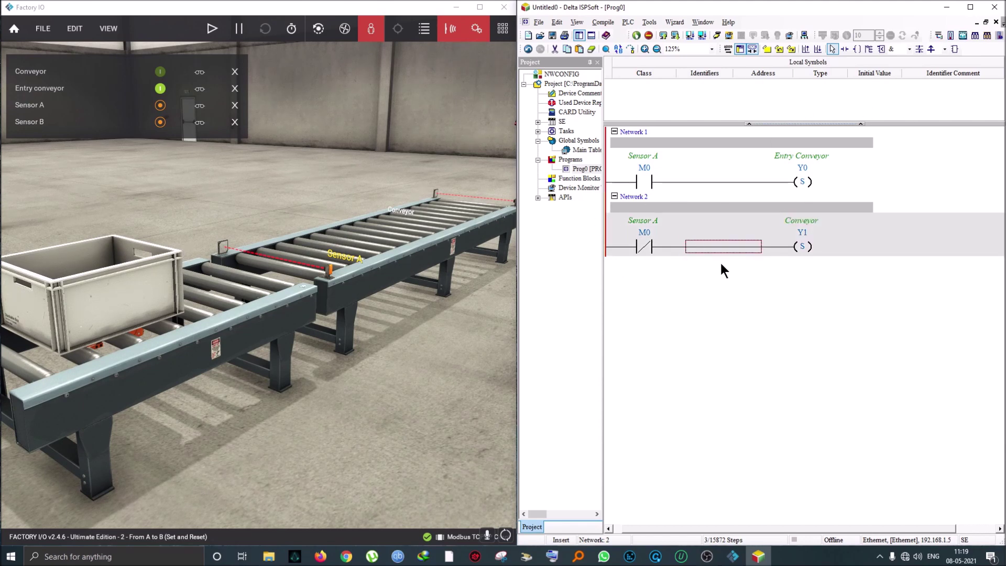
Glance at the Factory IO conveyor scene, then return to the ladder program.
type("w")
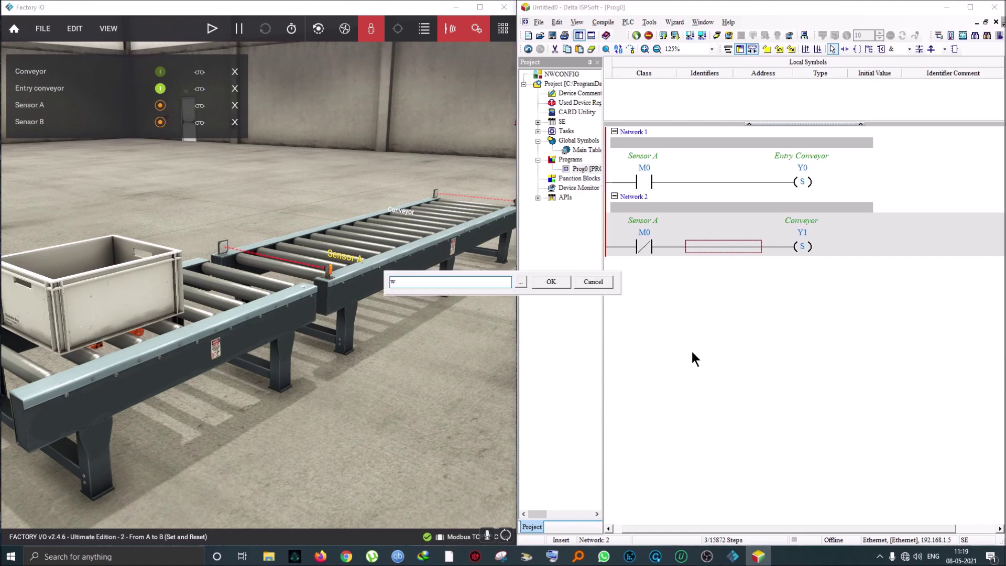
left_click(593, 281)
right_click_drag(431, 341, 459, 329)
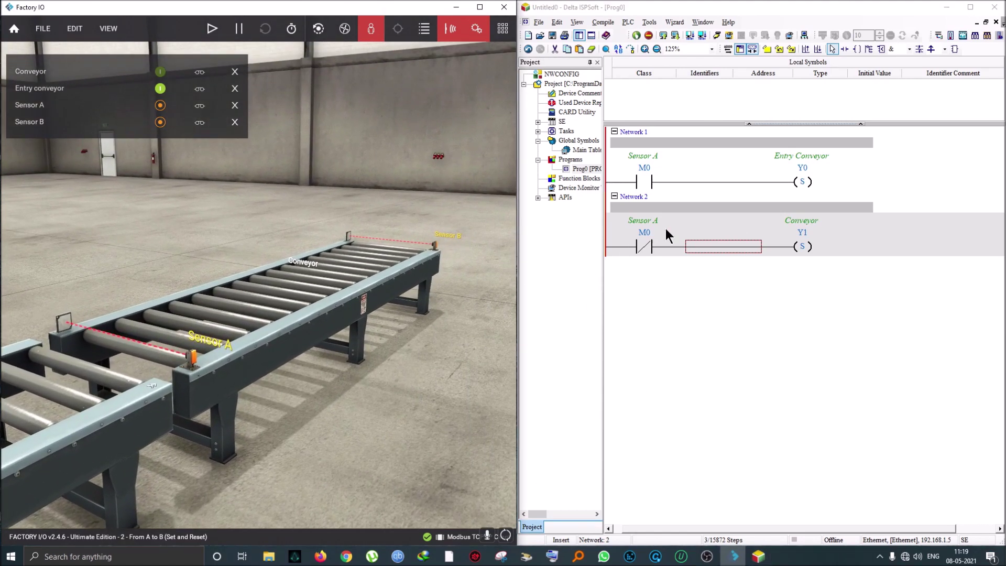
left_click(701, 229)
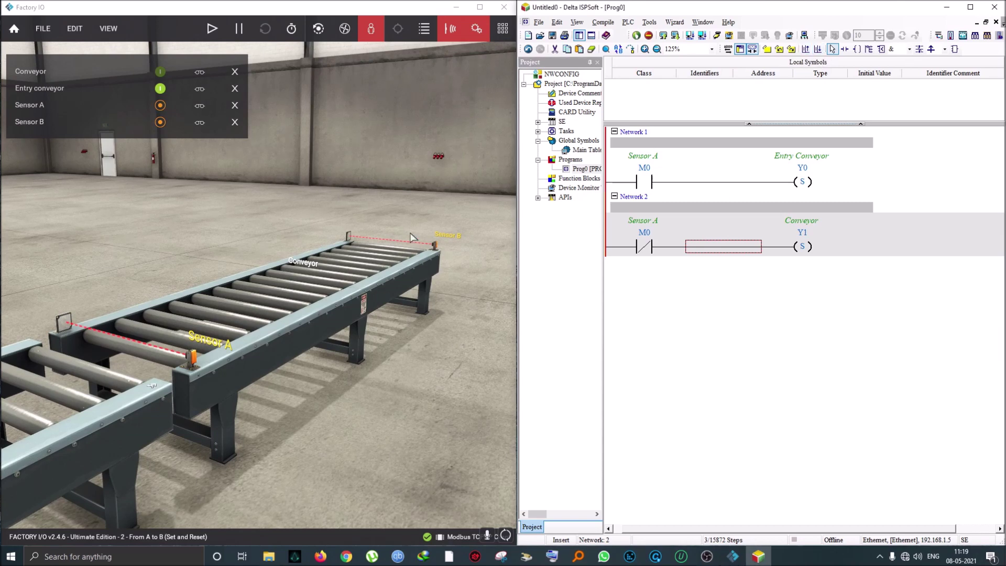
Insert Network 3 with an M1 contact that resets Y0 (Entry Conveyor).
left_click(816, 50)
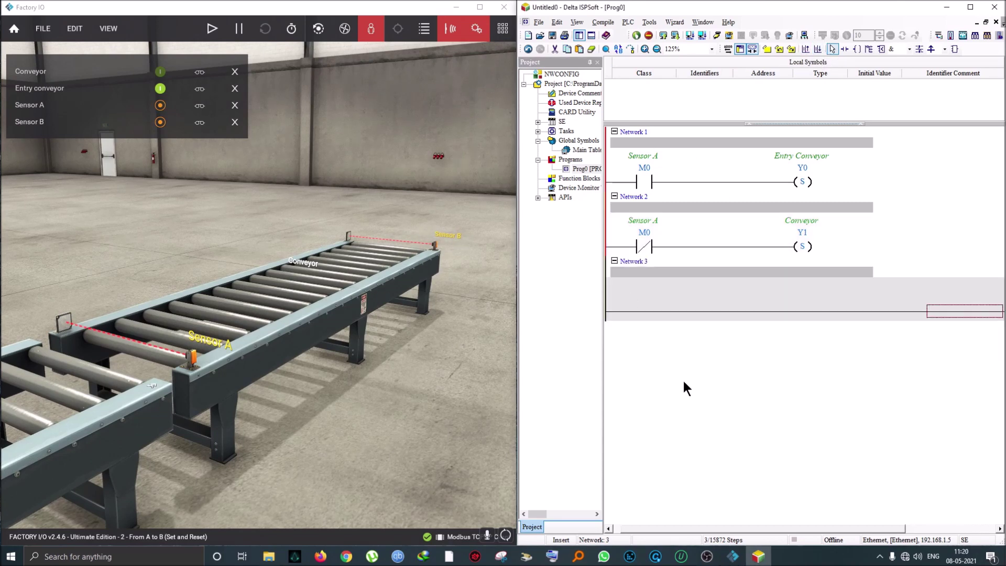
double_click(645, 306)
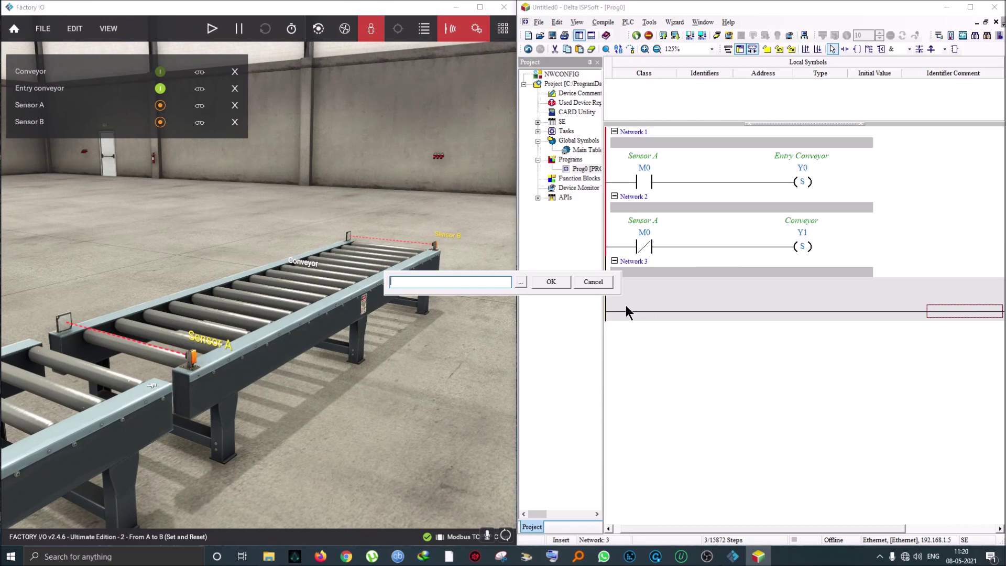
left_click(646, 244)
type("M1")
key("Return")
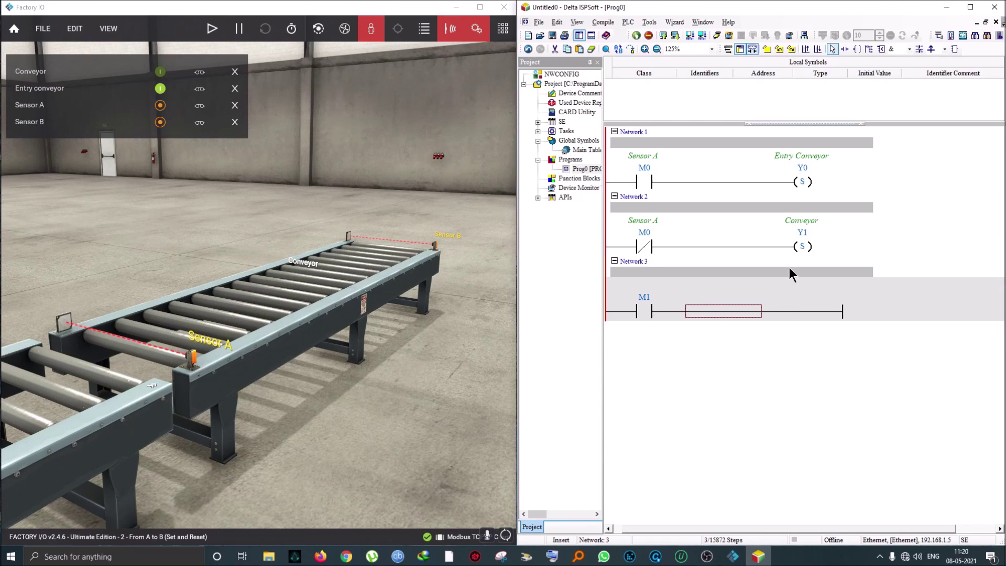
type("R")
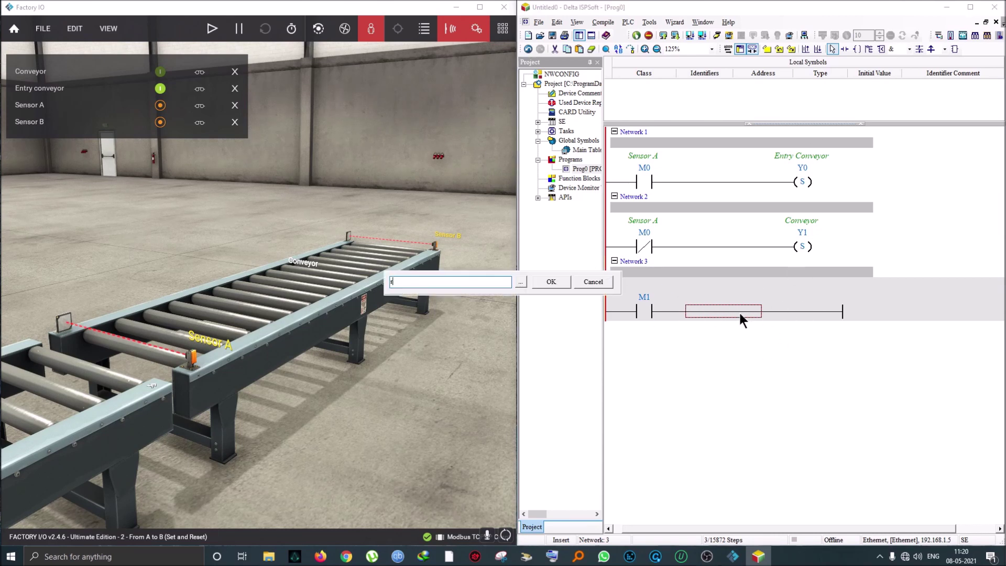
type("ST Y0")
key("Return")
Add a parallel RST coil on Network 3 and correct its address to Y1.
left_click(751, 315)
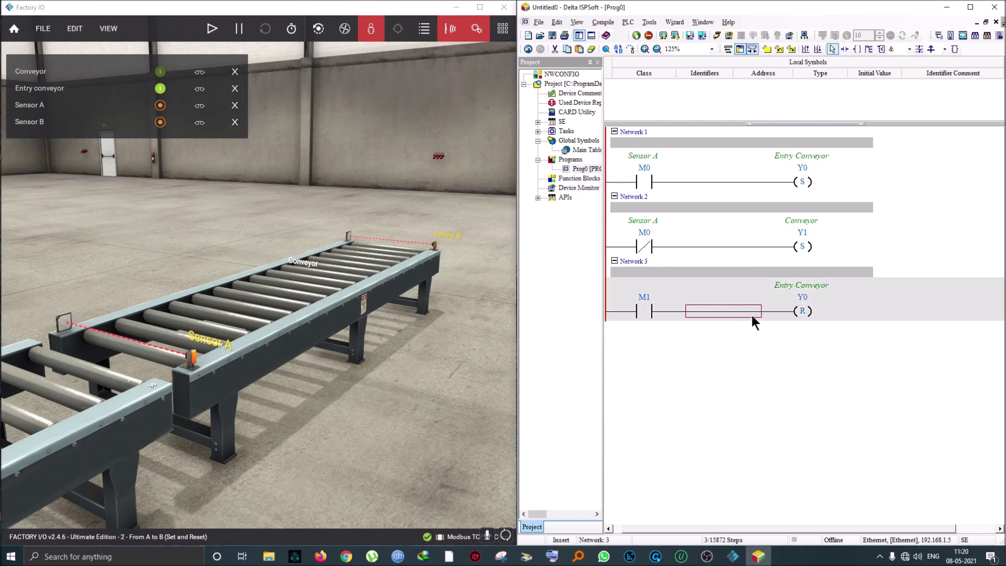
type("RST Y12")
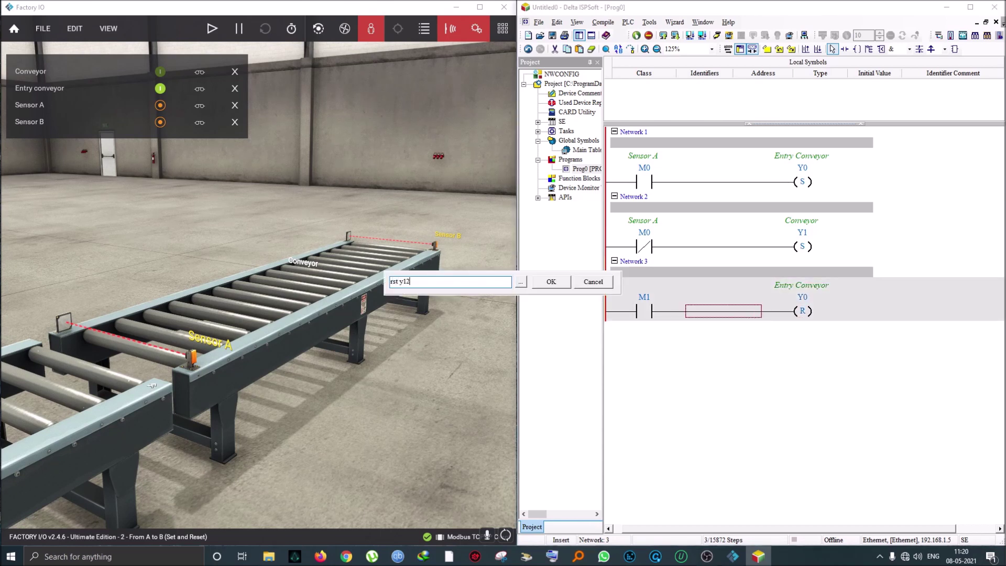
key("Return")
double_click(802, 296)
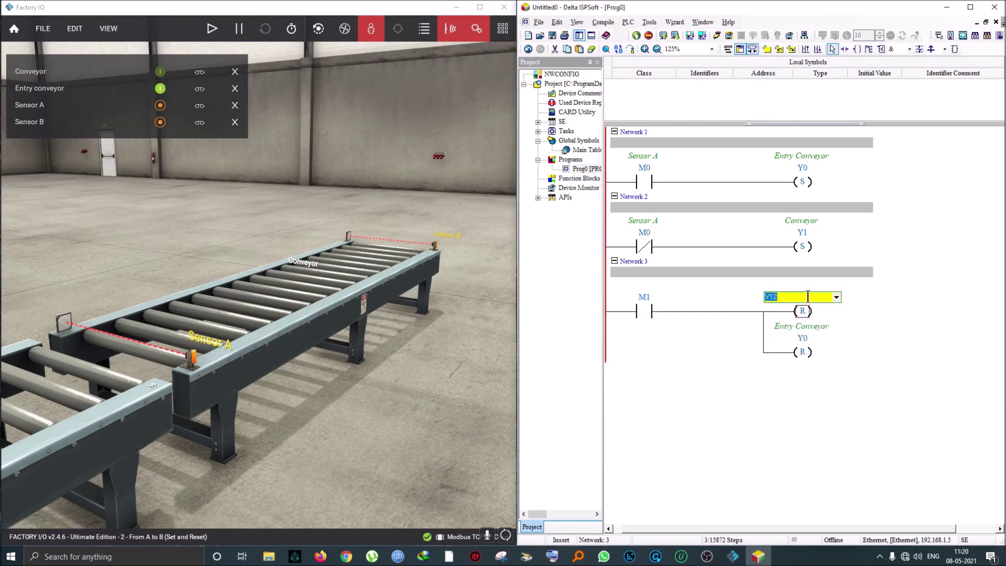
key("BackSpace")
key("Return")
key("Escape")
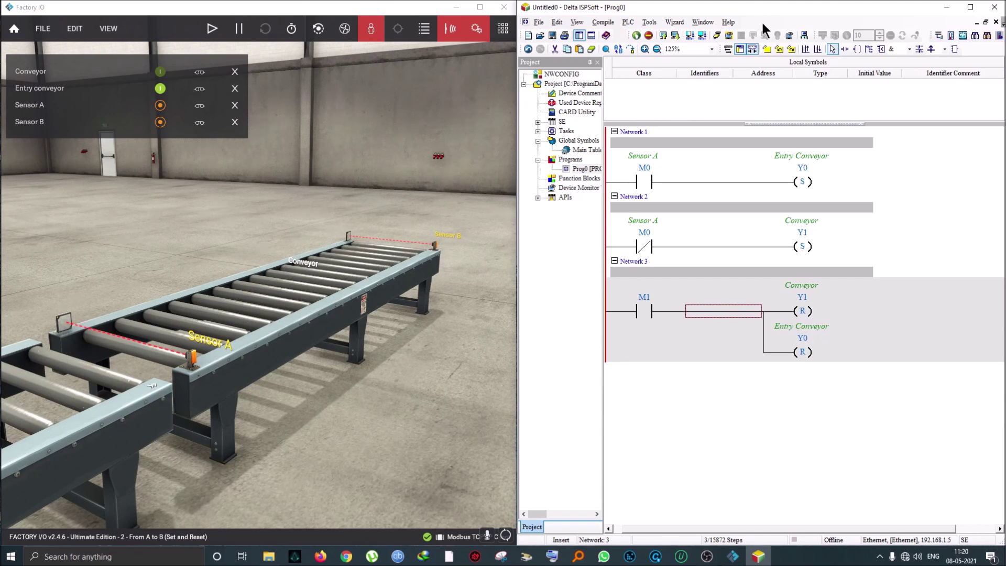
Compile the three-network program, go online and download it to the PLC.
left_click(716, 36)
key("Return")
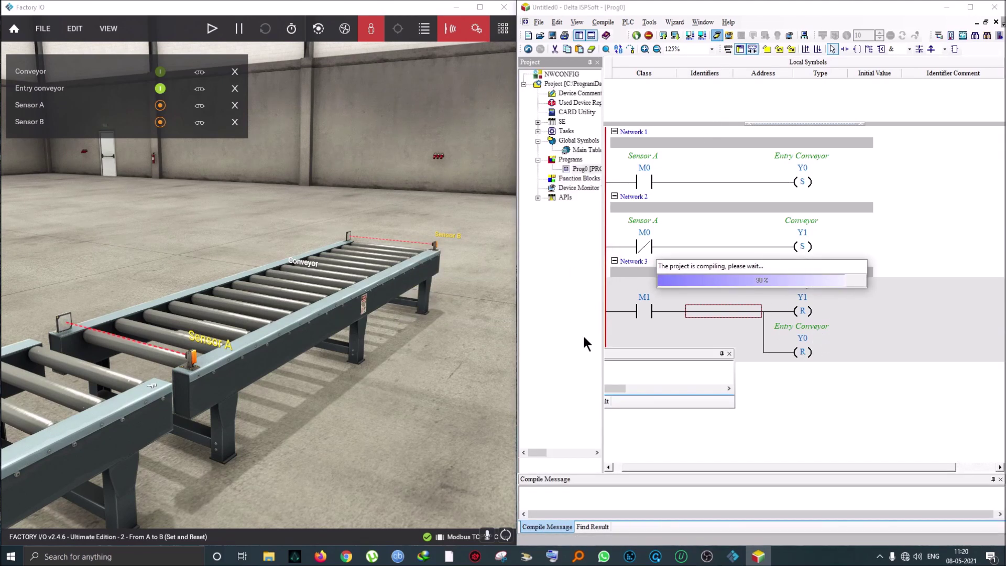
left_click(590, 315)
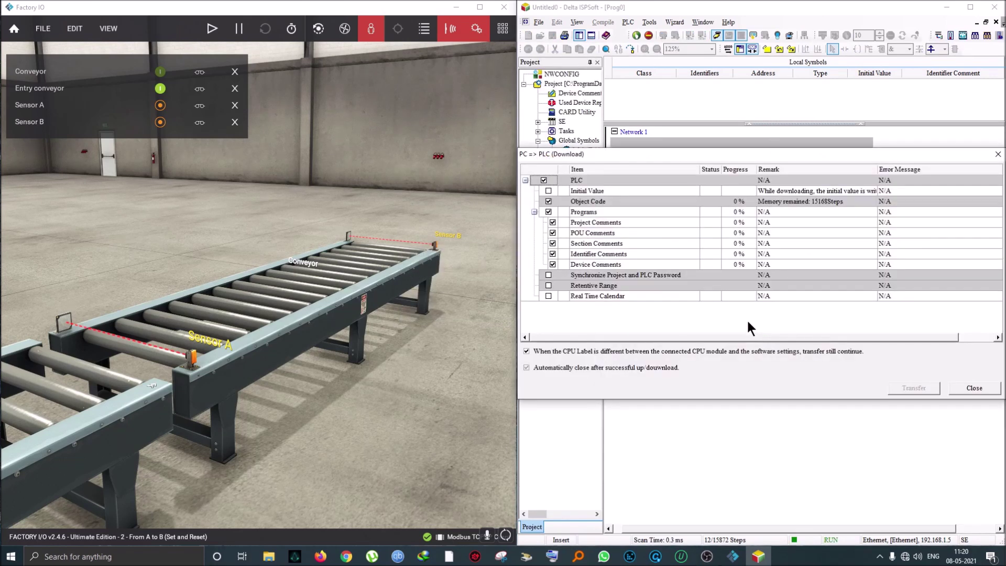
key("Return")
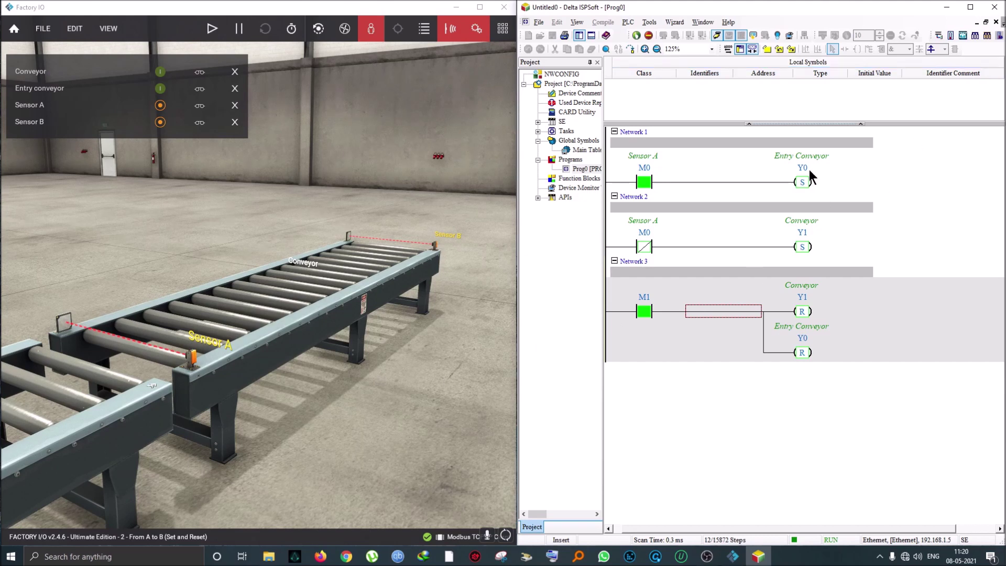
Online-edit Network 3 so M1 is normally closed and update the running PLC.
left_click(753, 35)
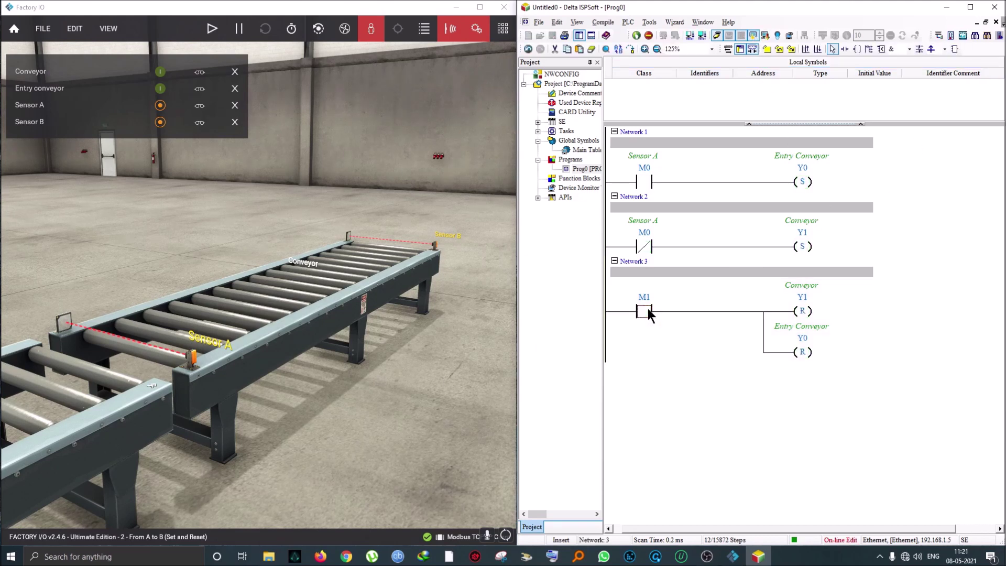
right_click(648, 309)
left_click(640, 334)
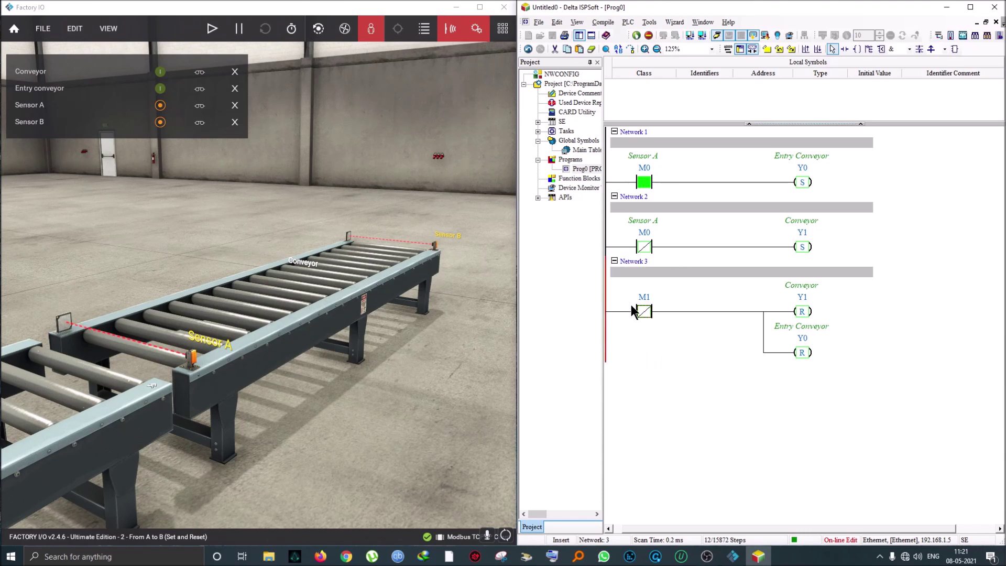
left_click(765, 35)
key("Return")
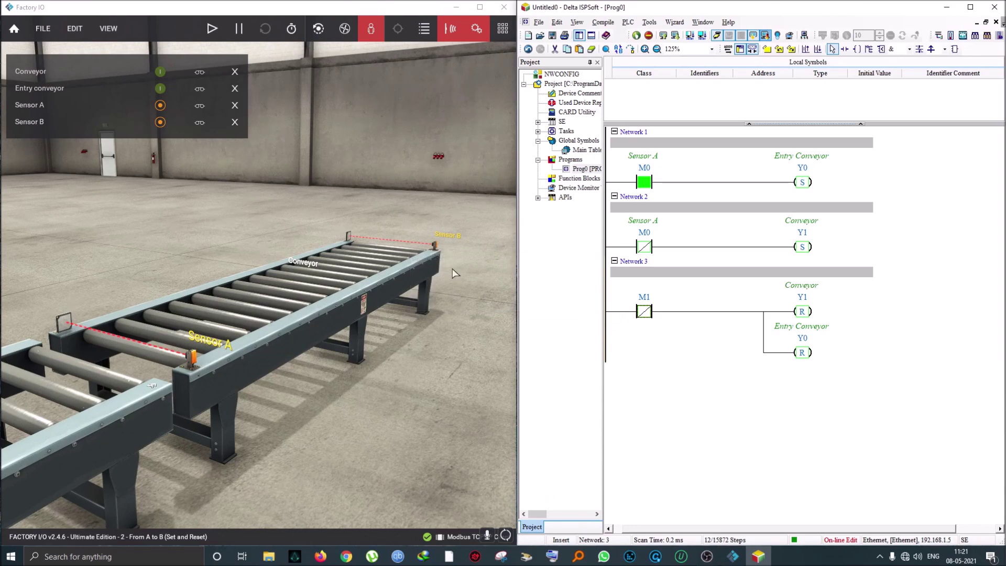
key("Return")
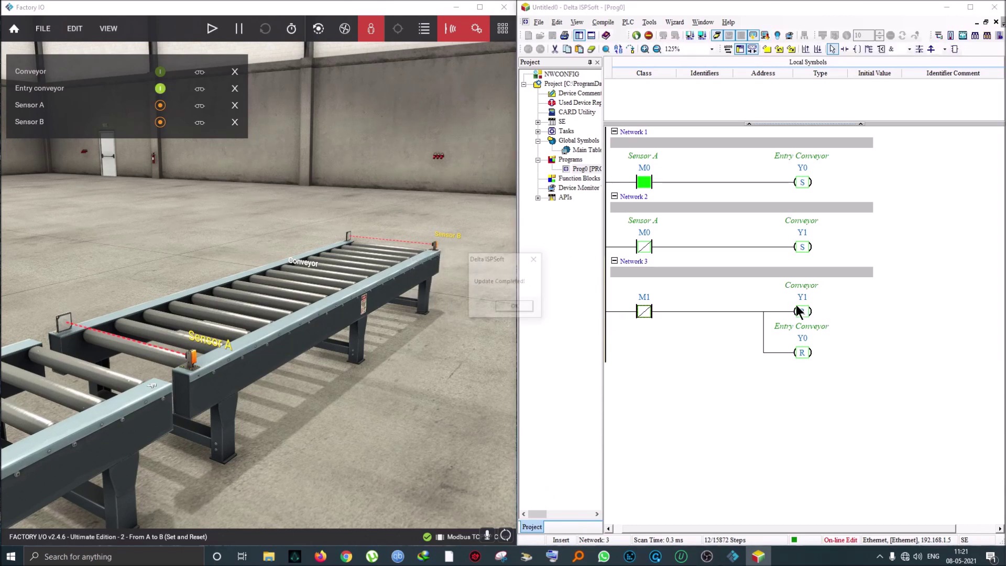
key("Return")
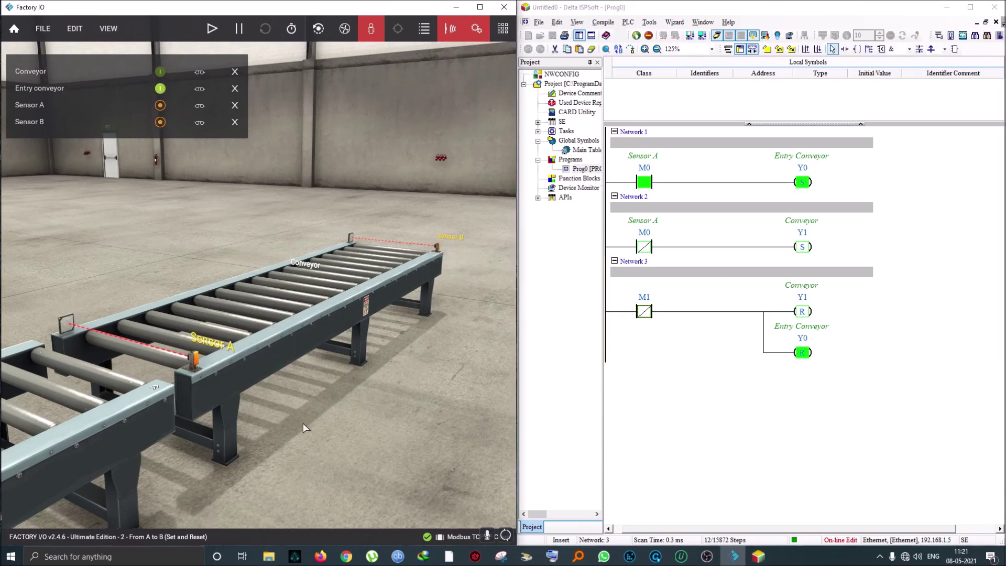
middle_click_drag(201, 309, 262, 284)
Start the Factory IO simulation and follow the box from Sensor A to Sensor B.
scroll(262, 285, "up", 3)
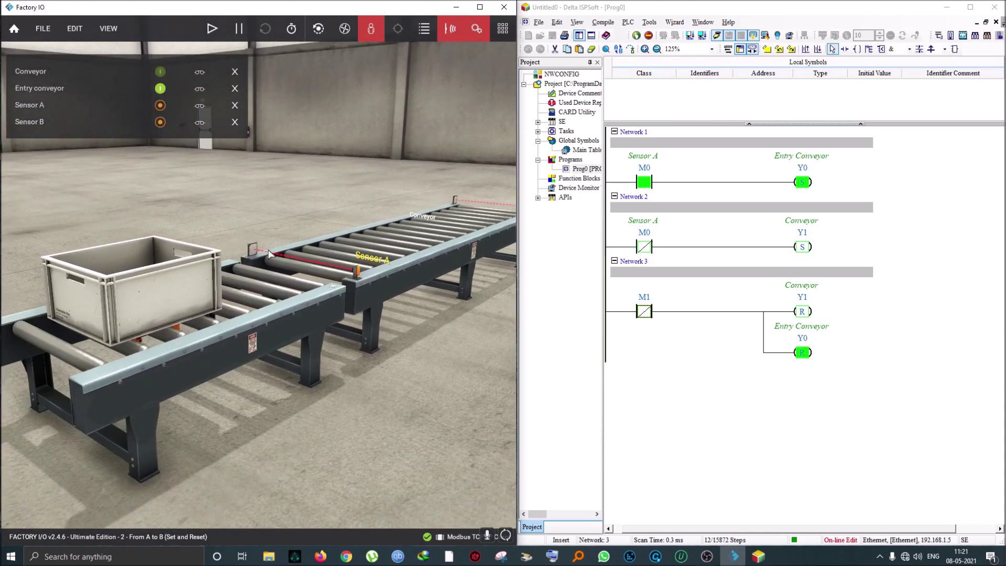
left_click(212, 28)
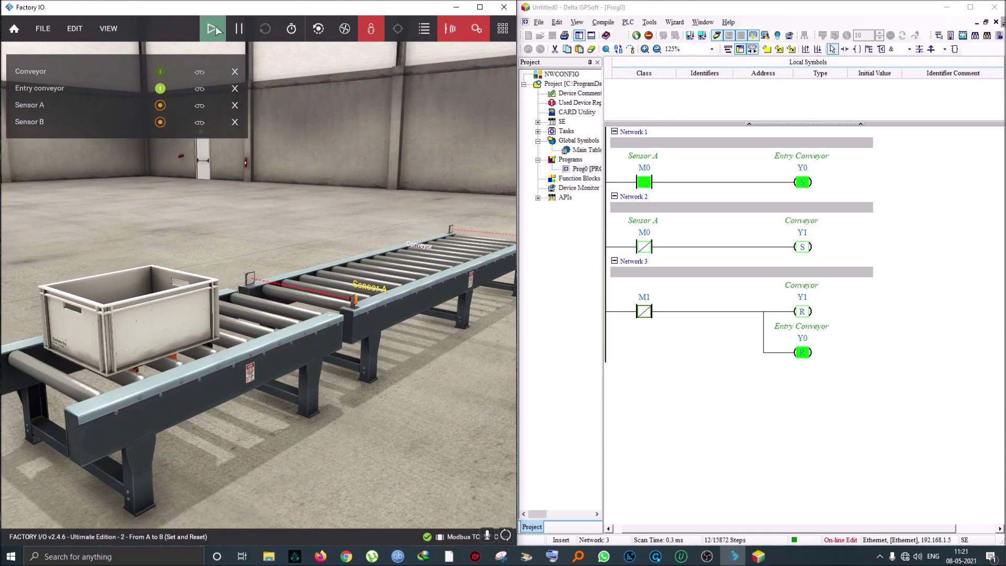
middle_click_drag(318, 285, 260, 284)
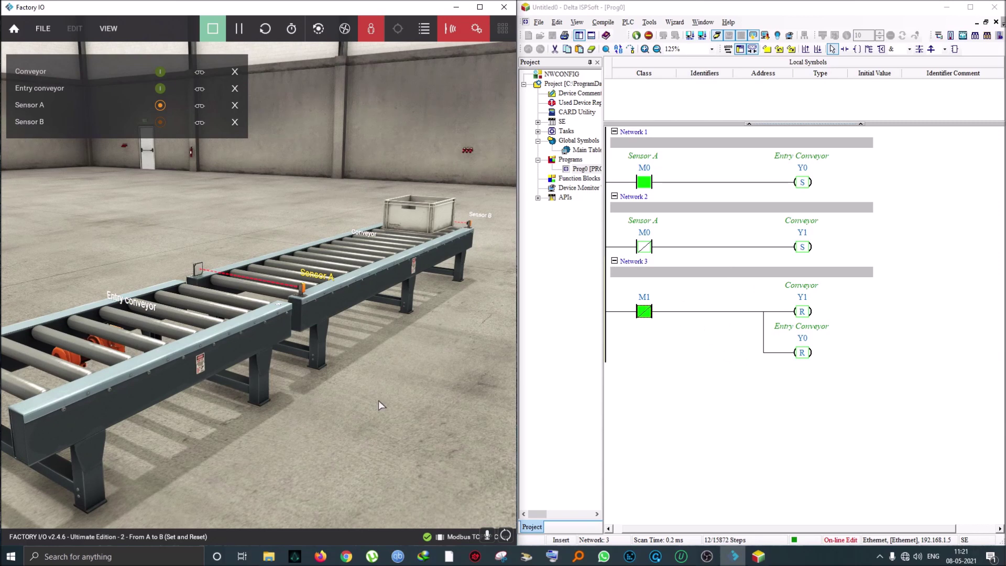
right_click_drag(378, 400, 259, 285)
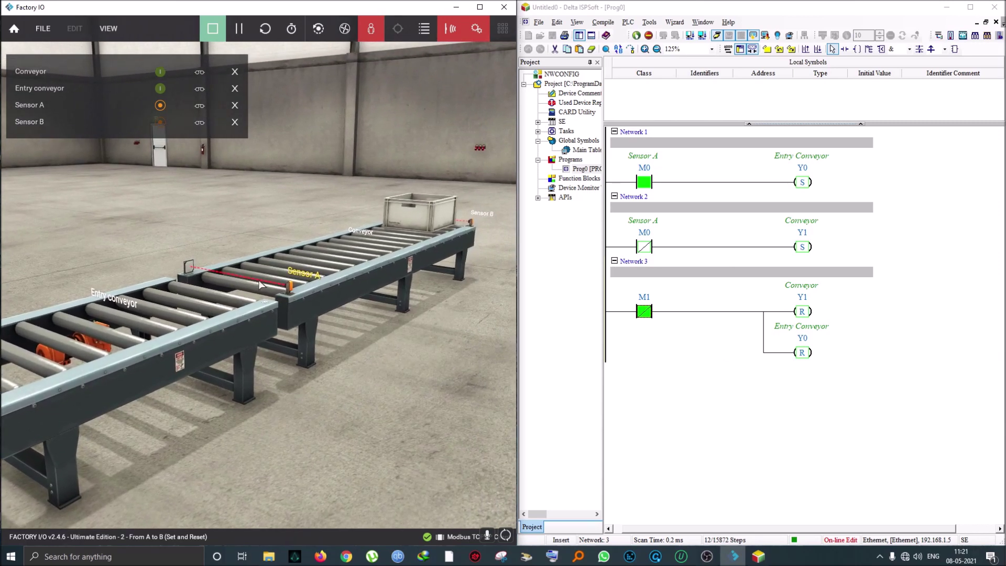
key("a")
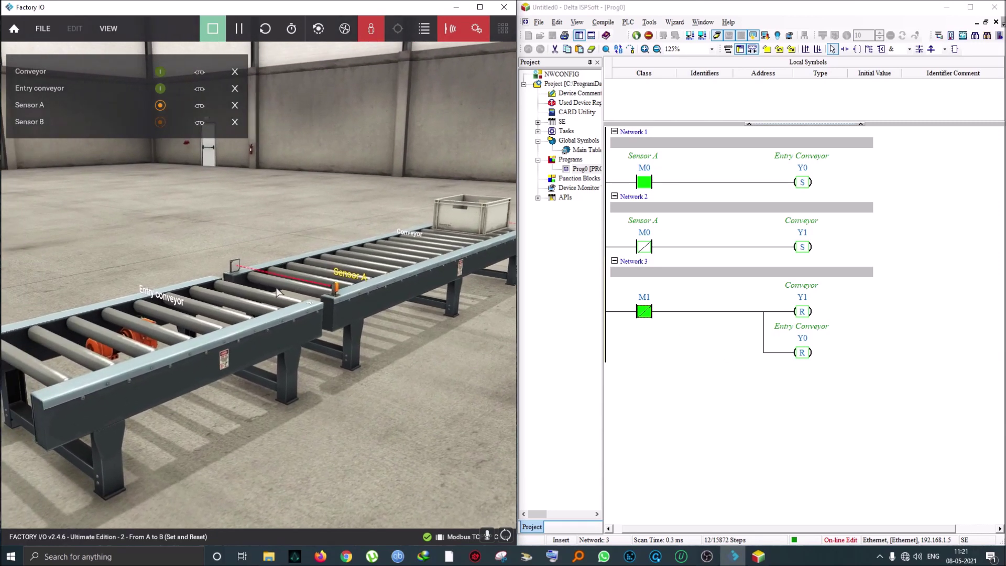